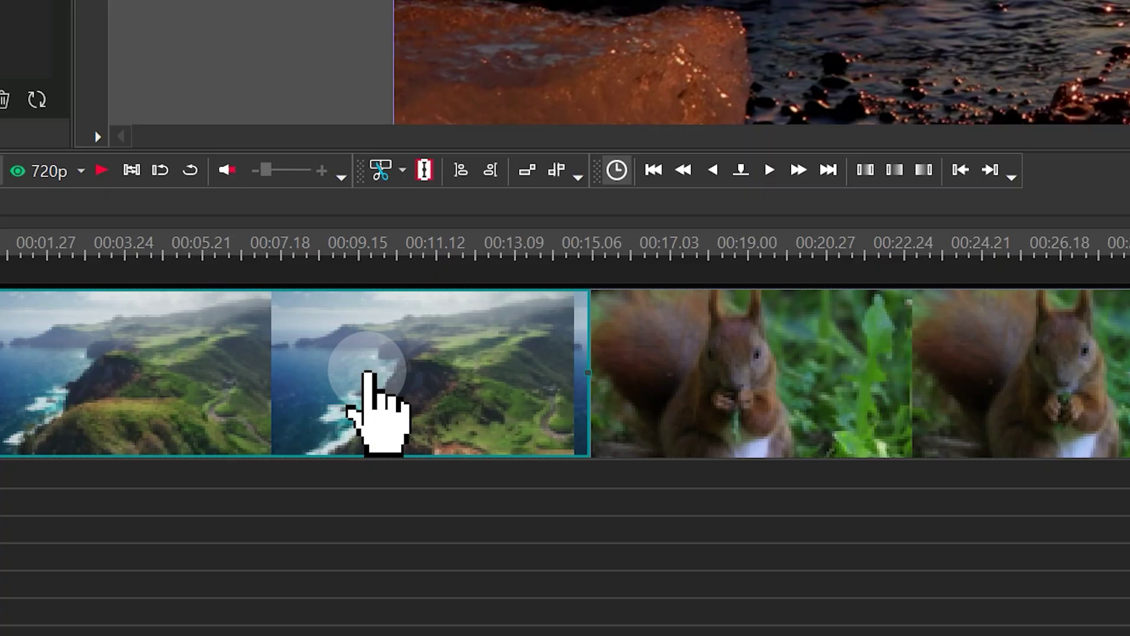
# Step: Preview the highlights: overlap landscape onto squirrel clip, embedded LUT to No, MPEG2 codec, waveform shown
pyautogui.press('alt')
pyautogui.moveTo(388, 381); pyautogui.dragTo(562, 386)
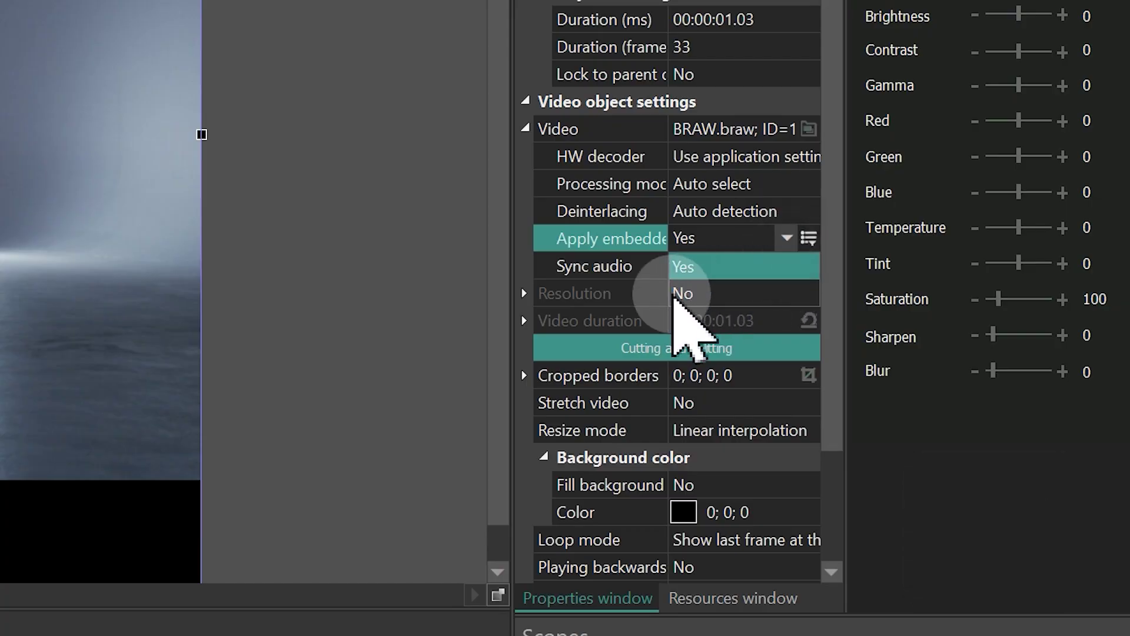
pyautogui.click(682, 294)
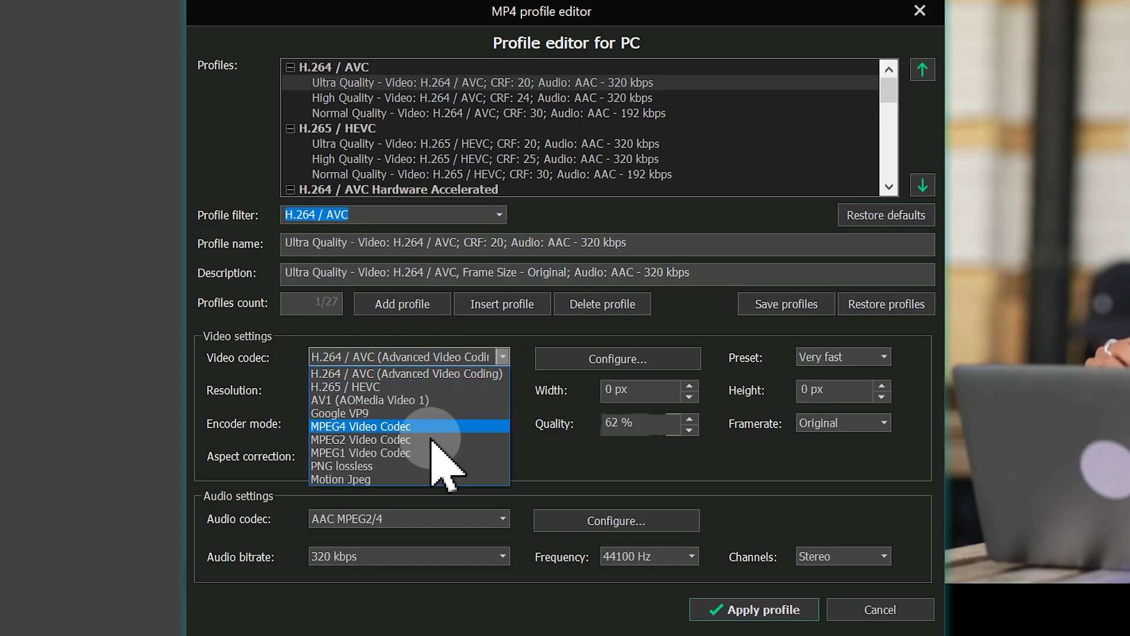
pyautogui.click(412, 441)
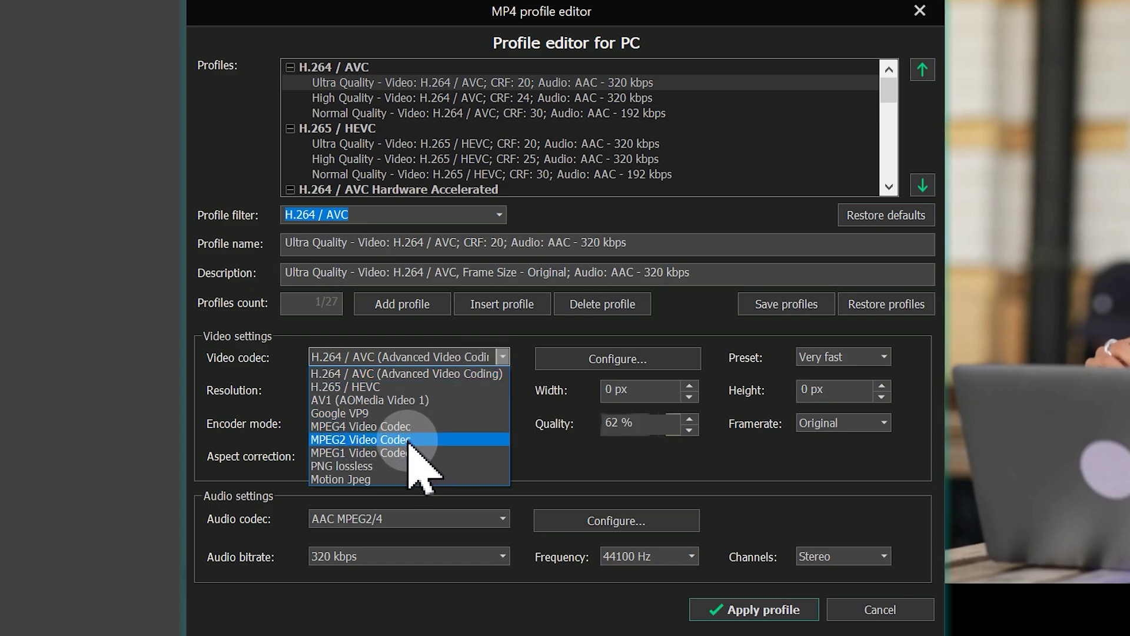
pyautogui.click(147, 389)
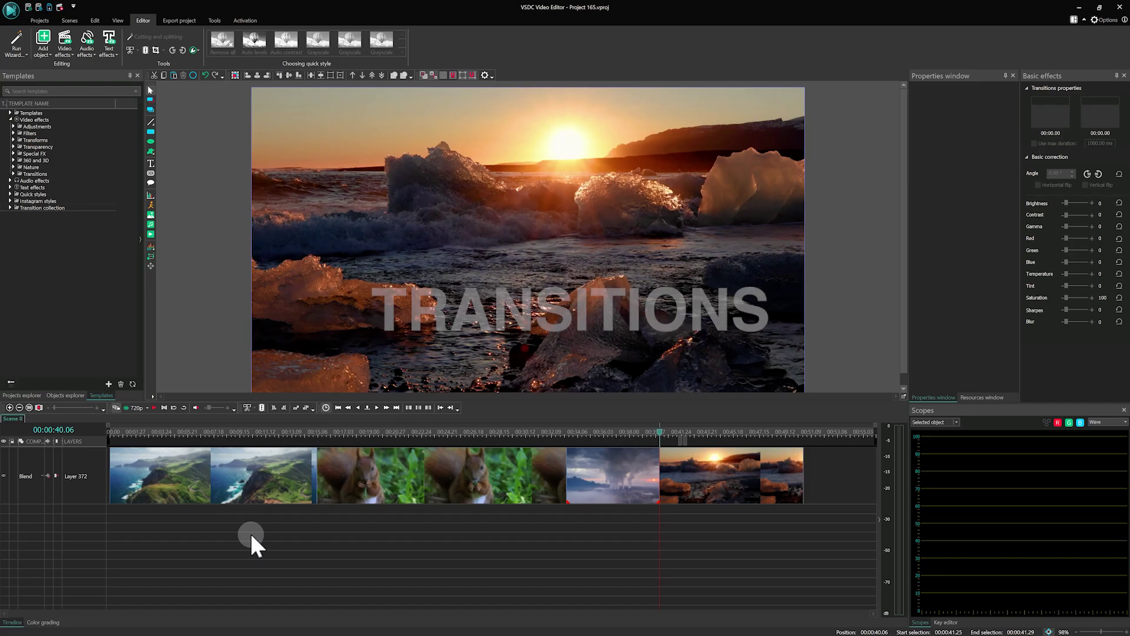
# Step: Alt-drag the first landscape clip so it overlaps the squirrel clip
pyautogui.click(255, 489)
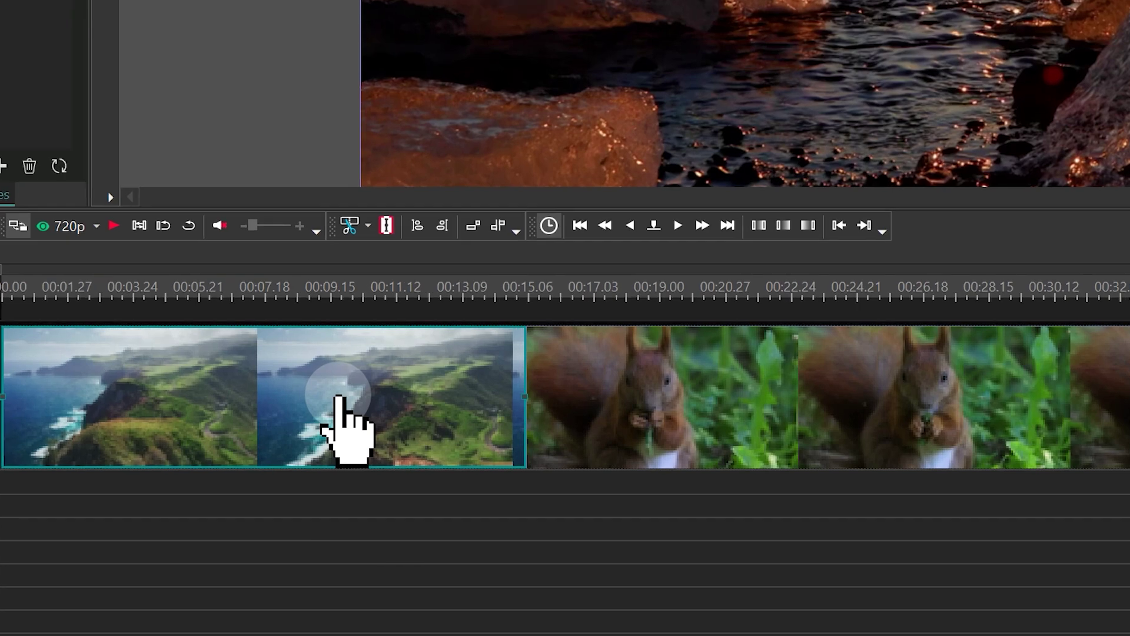
pyautogui.press('alt')
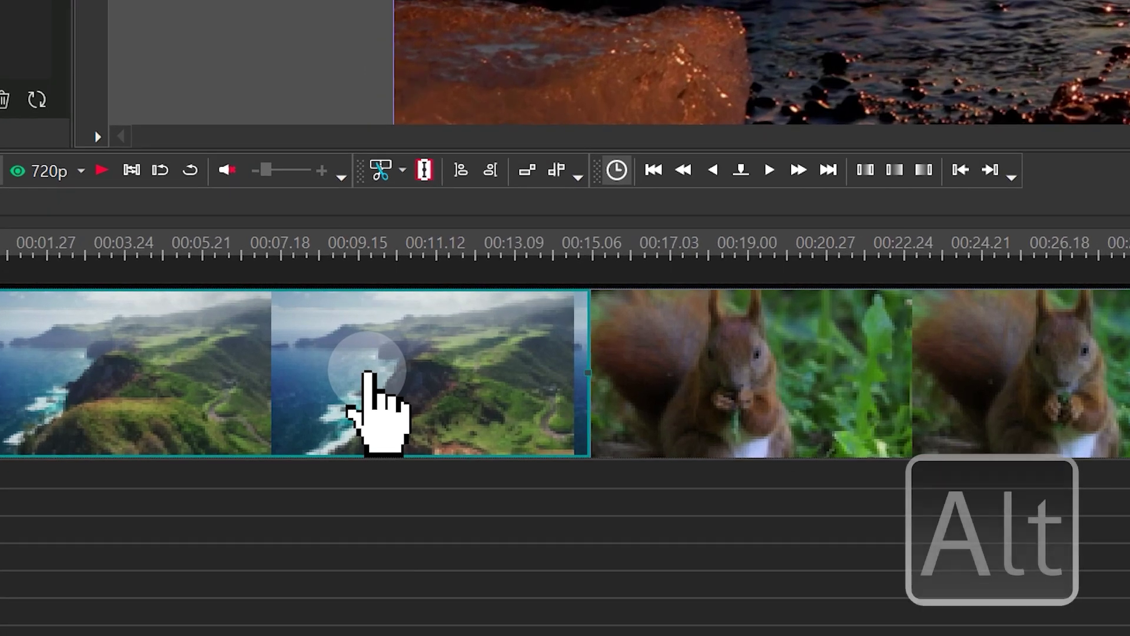
pyautogui.moveTo(368, 371); pyautogui.dragTo(571, 383)
# Step: Play back the fade, then extend the storm clip's left edge over the squirrel clip
pyautogui.click(571, 256)
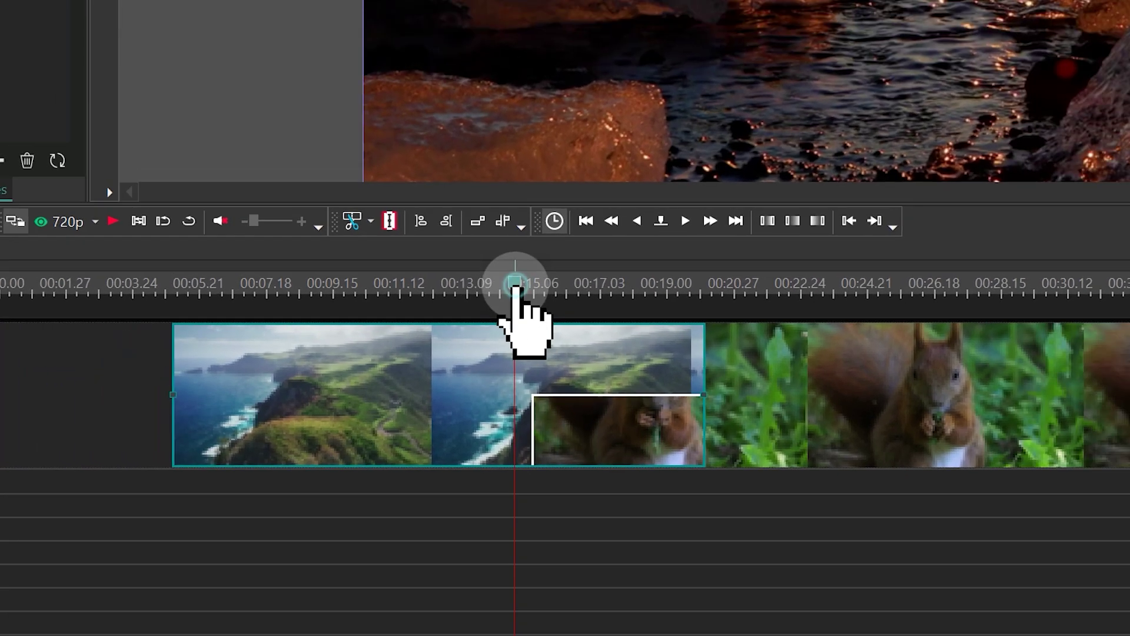
pyautogui.press('space')
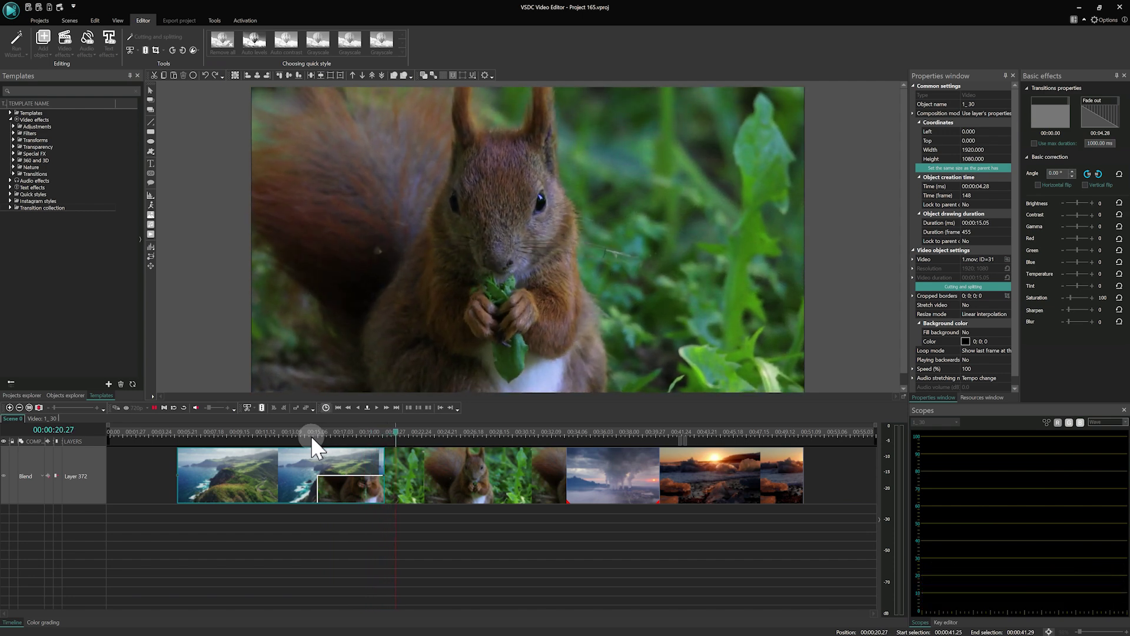
pyautogui.click(586, 474)
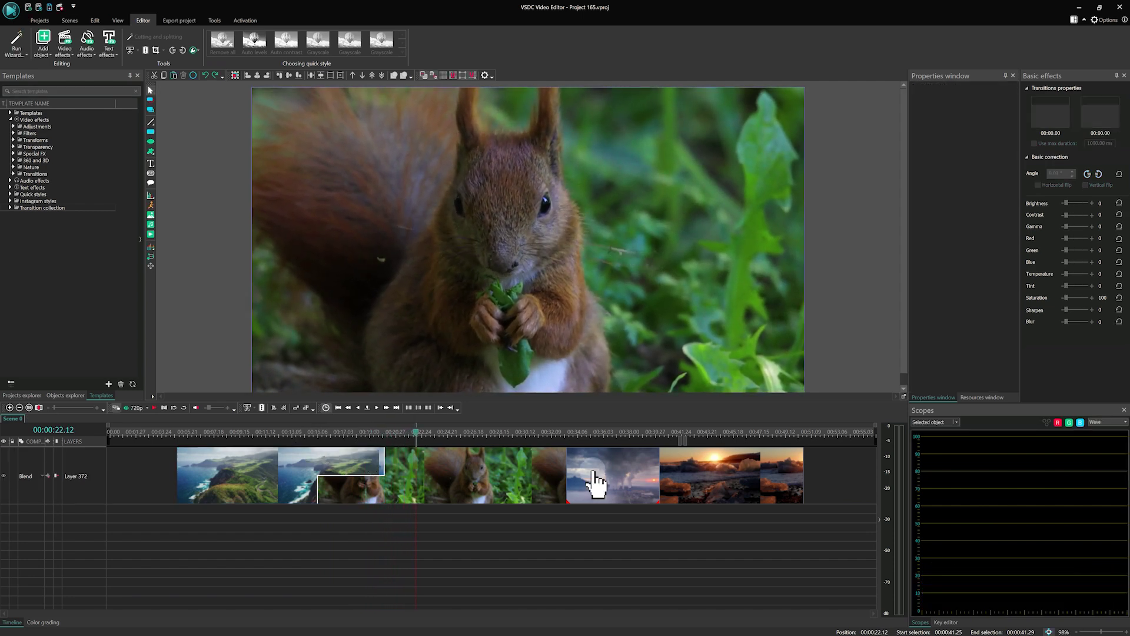
pyautogui.moveTo(562, 464); pyautogui.dragTo(524, 467)
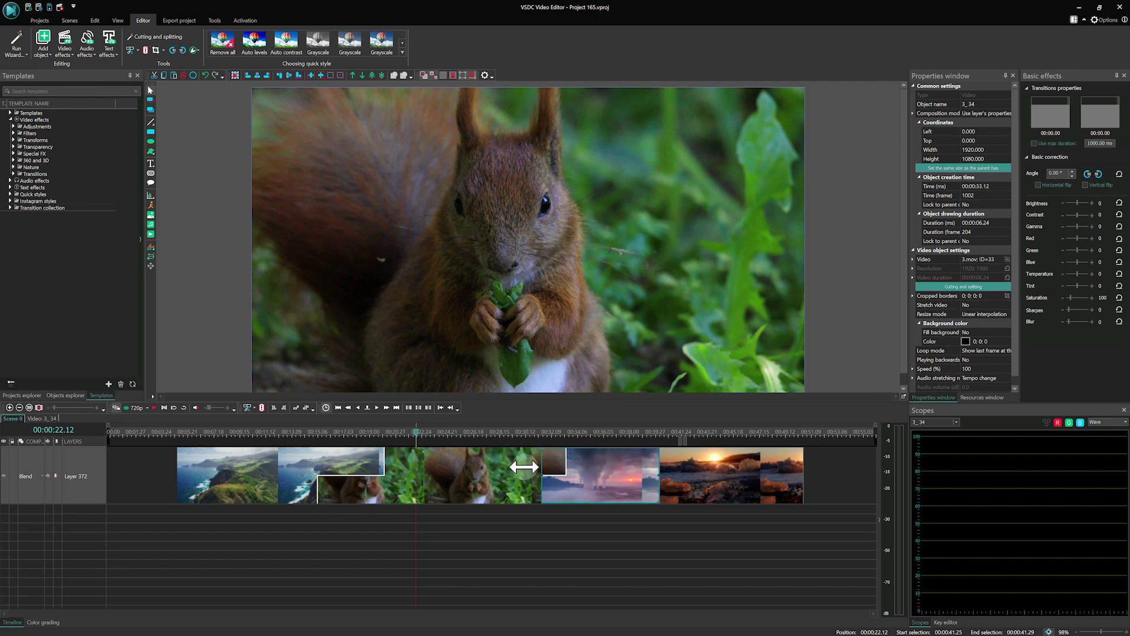
# Step: Play back the storm–squirrel fade, then switch to the View ribbon tab
pyautogui.press('space')
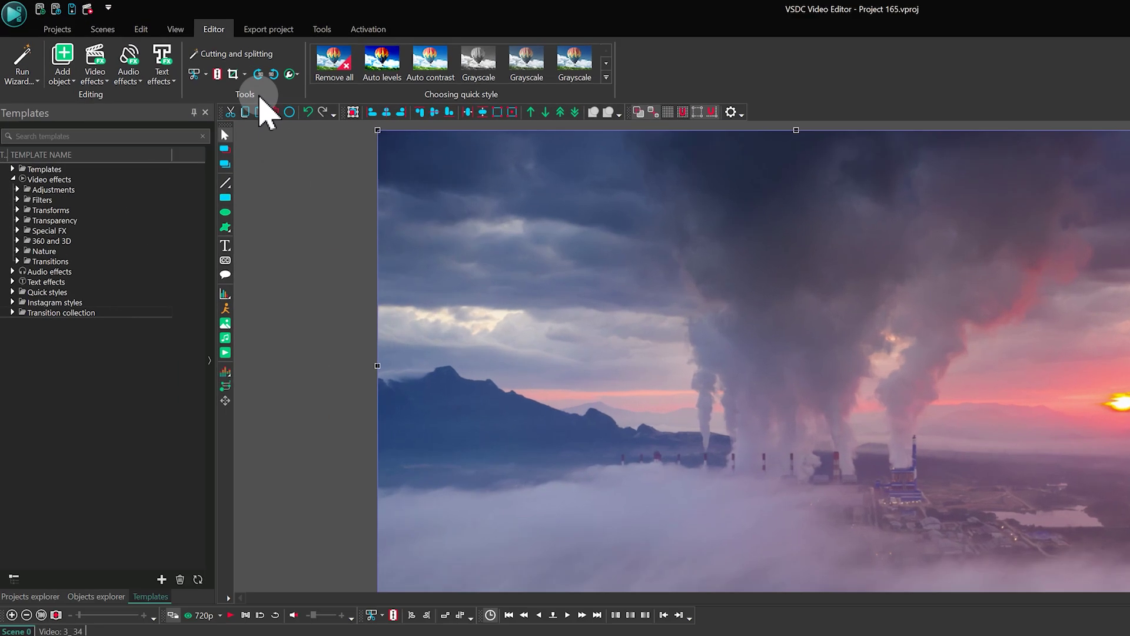
pyautogui.click(118, 20)
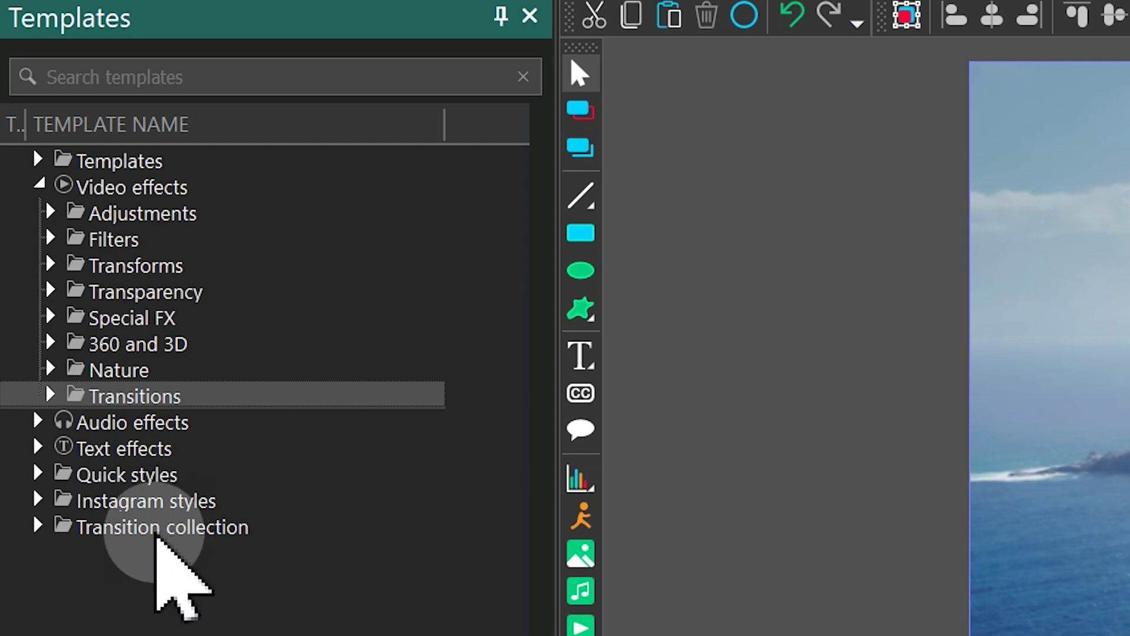
# Step: Drop the Mosaic 'Right-top to left-bottom' transition onto the landscape–squirrel overlap and play it
pyautogui.click(165, 533)
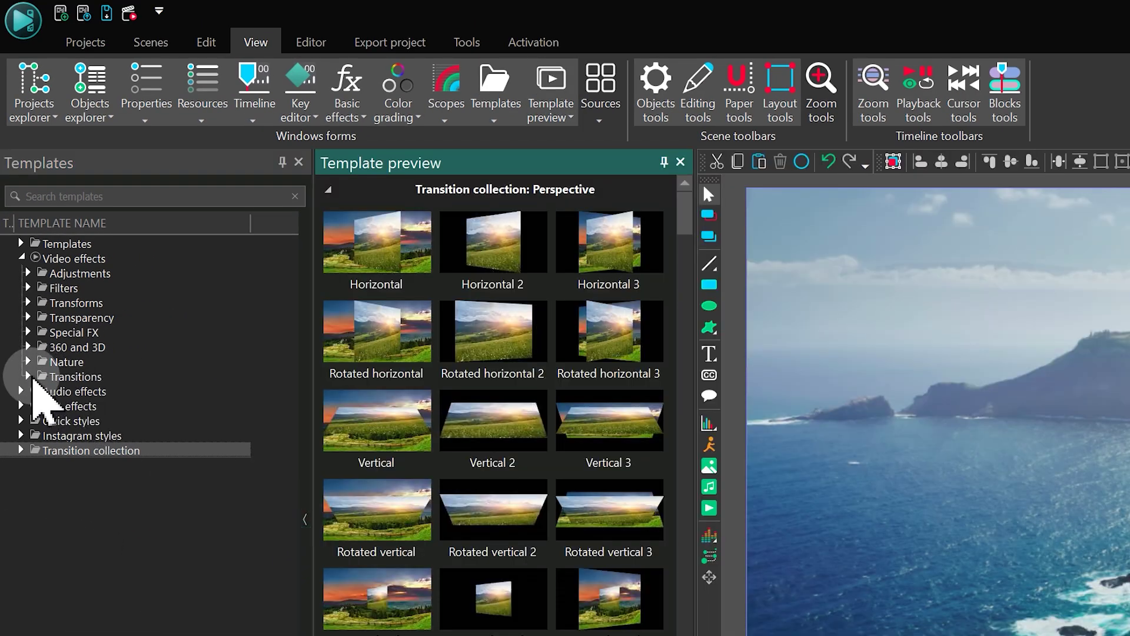
pyautogui.click(30, 377)
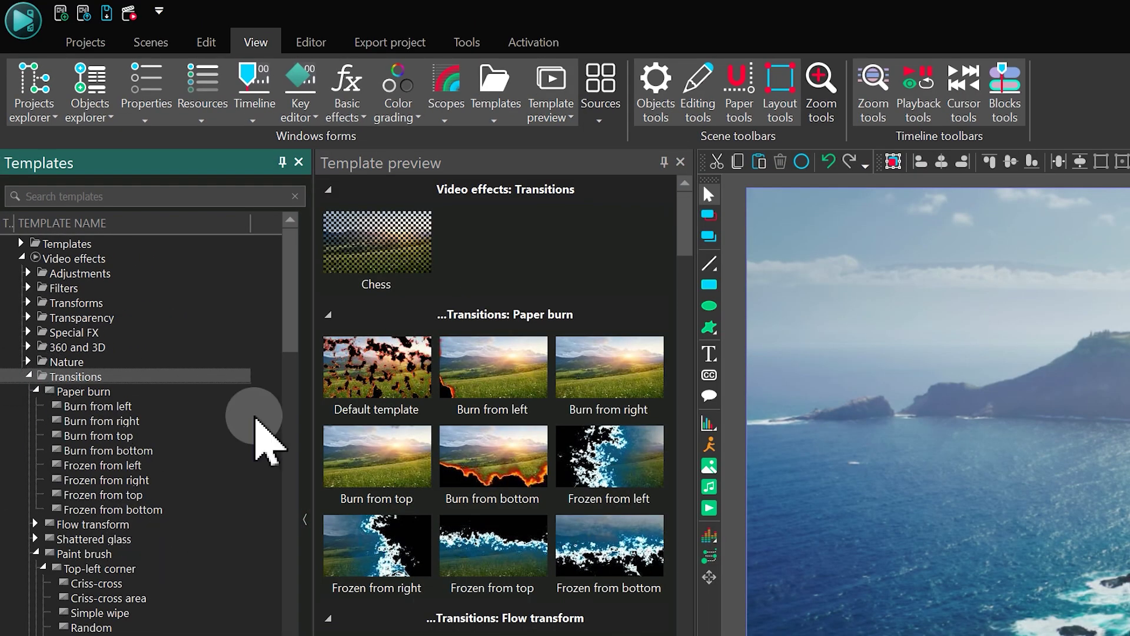
pyautogui.moveTo(259, 416); pyautogui.dragTo(264, 635)
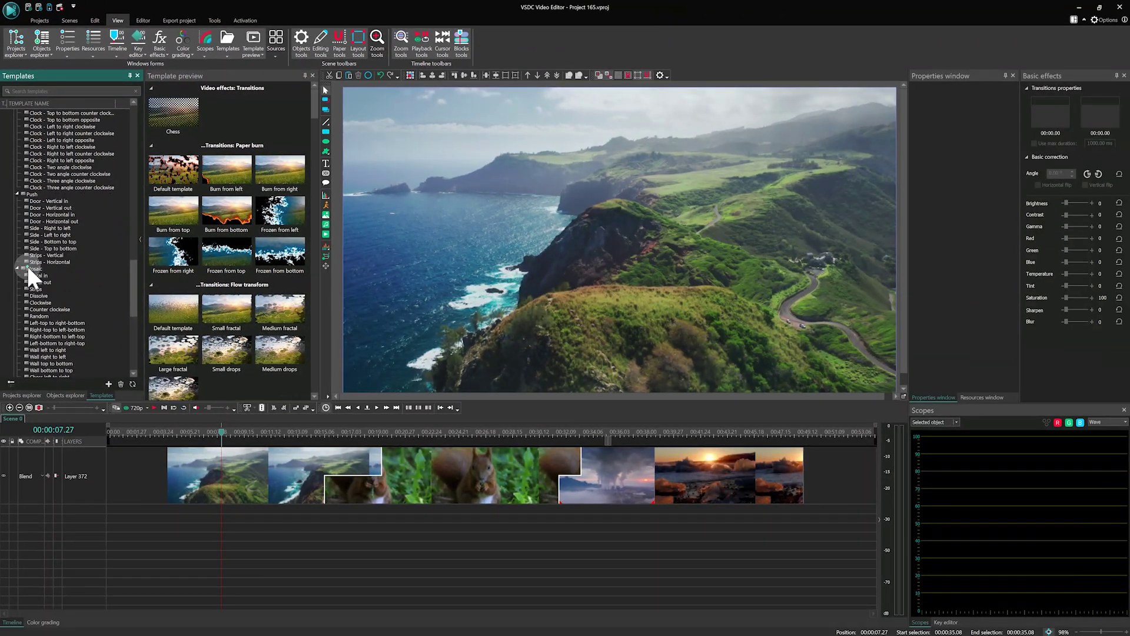
pyautogui.click(64, 620)
pyautogui.moveTo(169, 242); pyautogui.dragTo(329, 408)
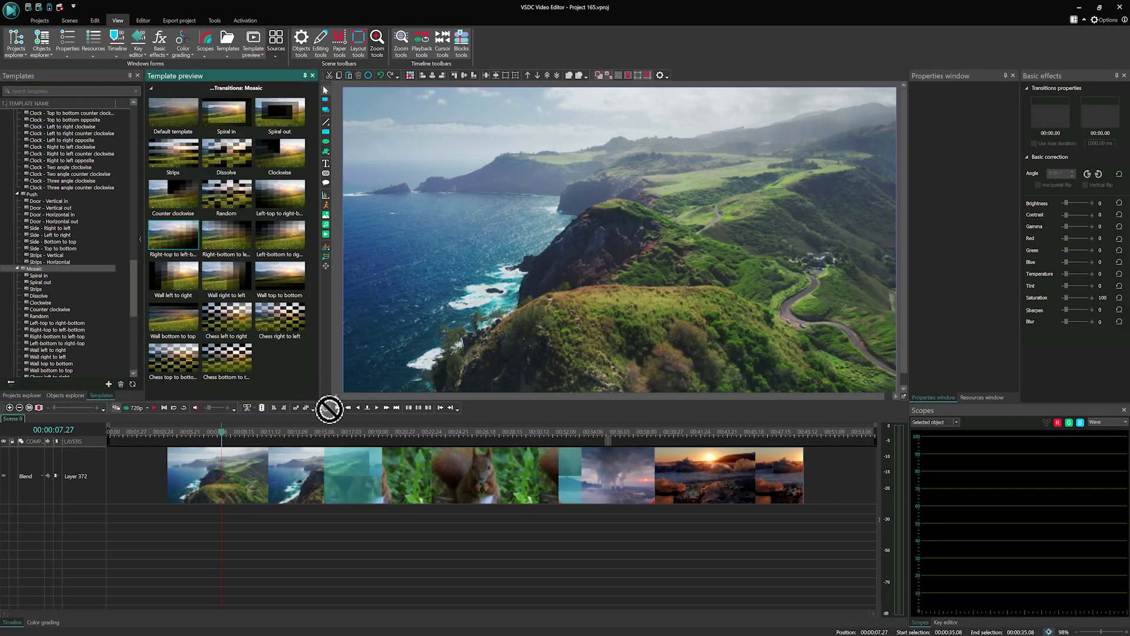
pyautogui.moveTo(350, 473); pyautogui.dragTo(349, 478)
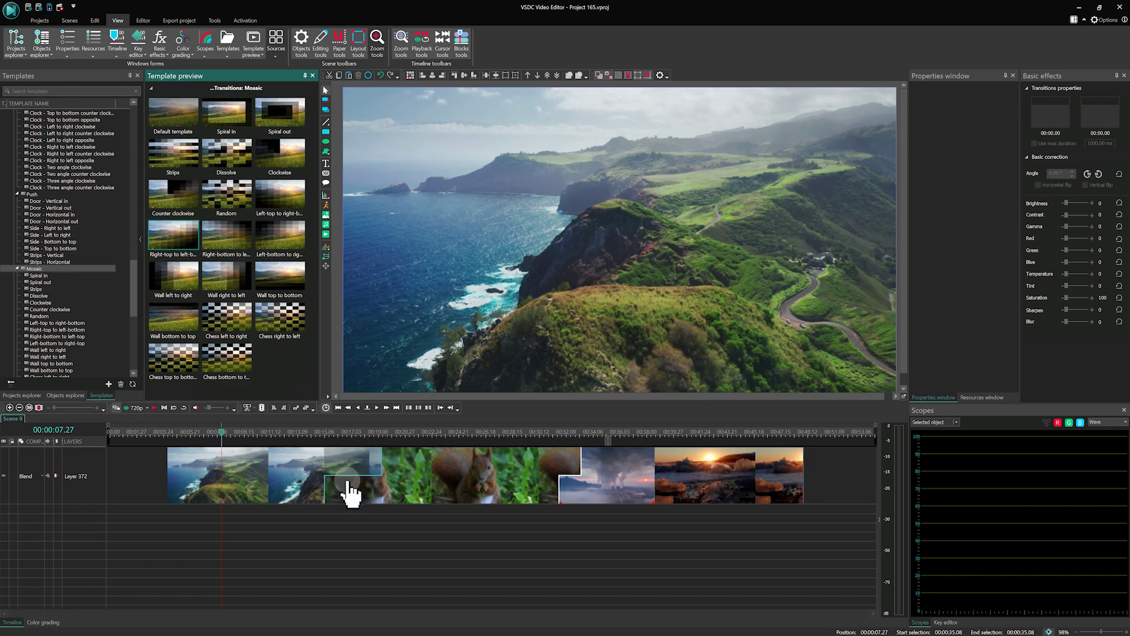
pyautogui.press('space')
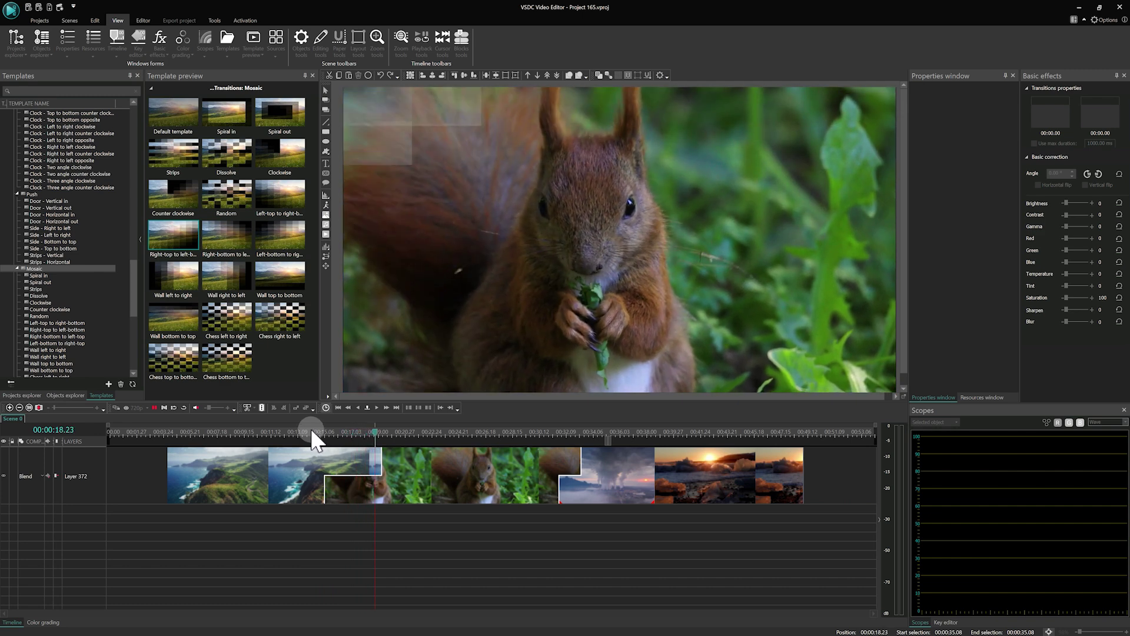
# Step: Shift-drag the squirrel clip's left edge rightward to shorten the transition, then replay it
pyautogui.press('space')
pyautogui.click(381, 464)
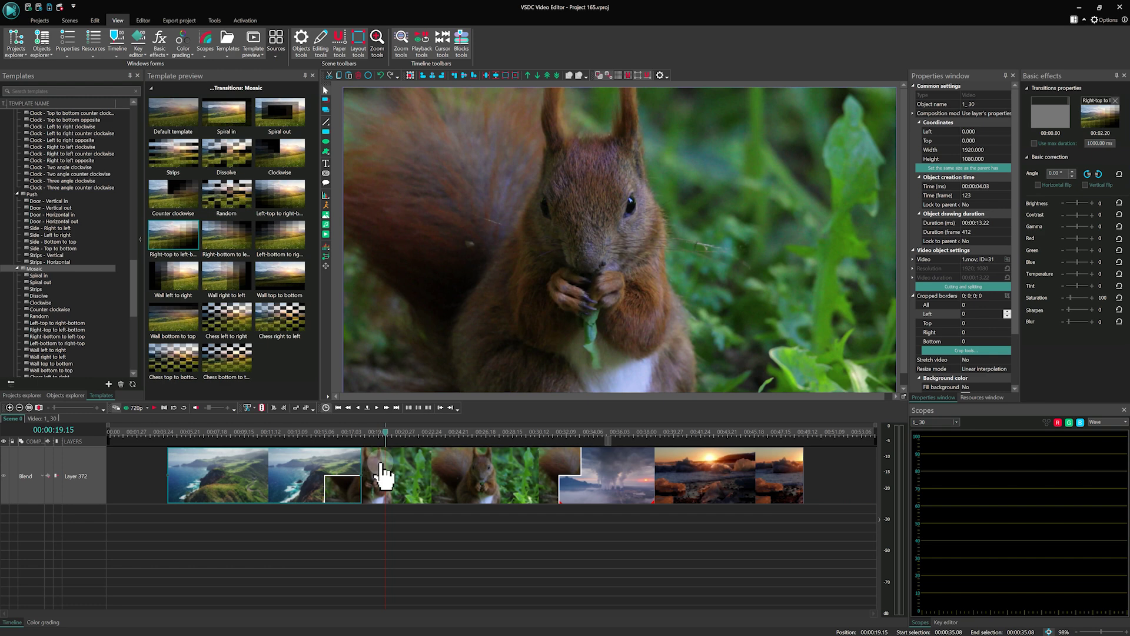
pyautogui.keyDown('shift'); pyautogui.click(382, 474); pyautogui.keyUp('shift')
pyautogui.moveTo(324, 464); pyautogui.dragTo(336, 465)
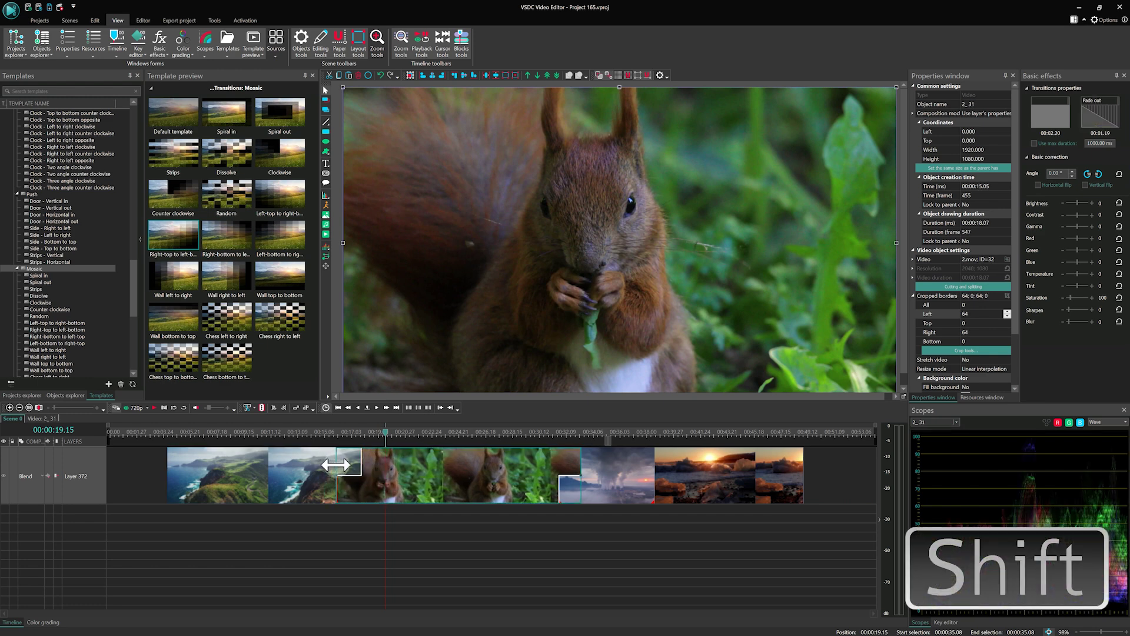
pyautogui.click(337, 437)
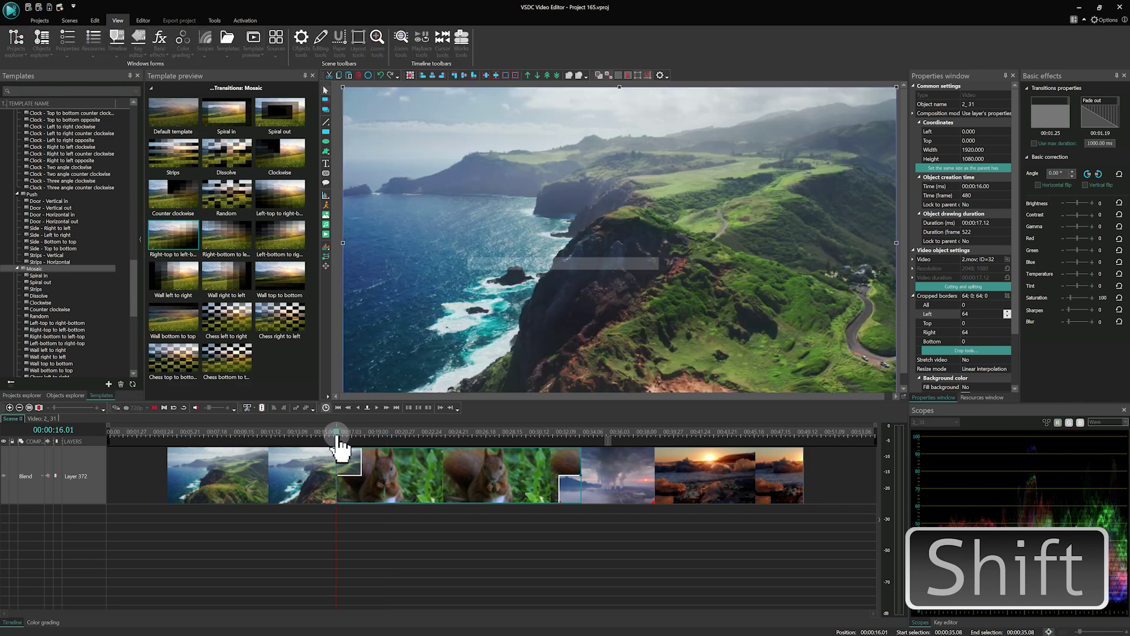
pyautogui.press('space')
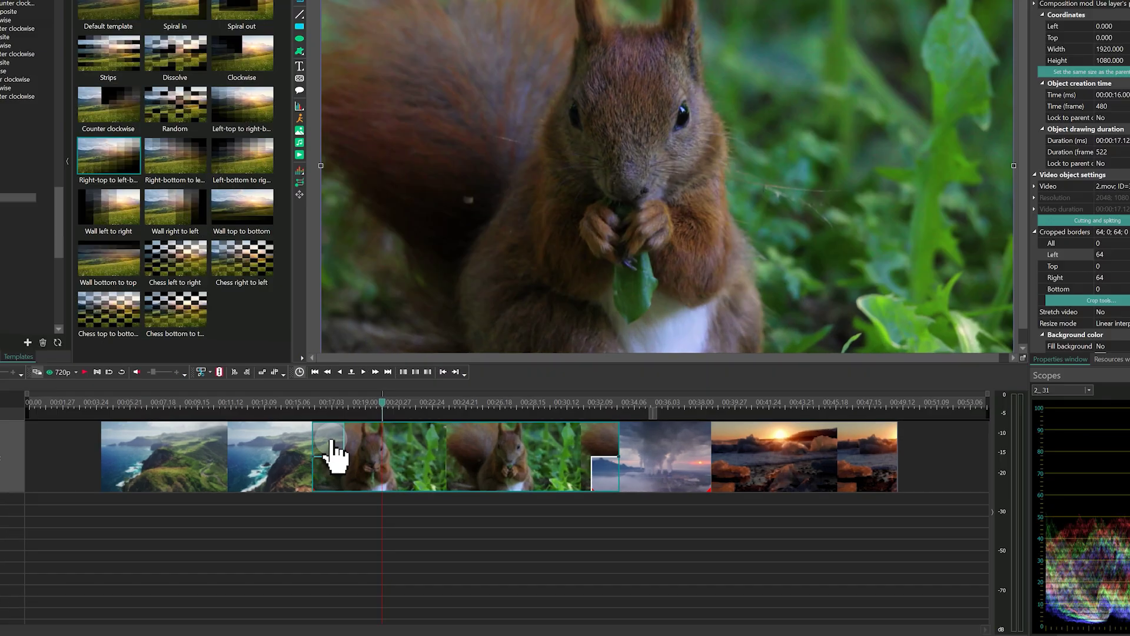
# Step: Remove the transition from the squirrel clip via its Transition context menu
pyautogui.rightClick(351, 461)
pyautogui.moveTo(338, 289)
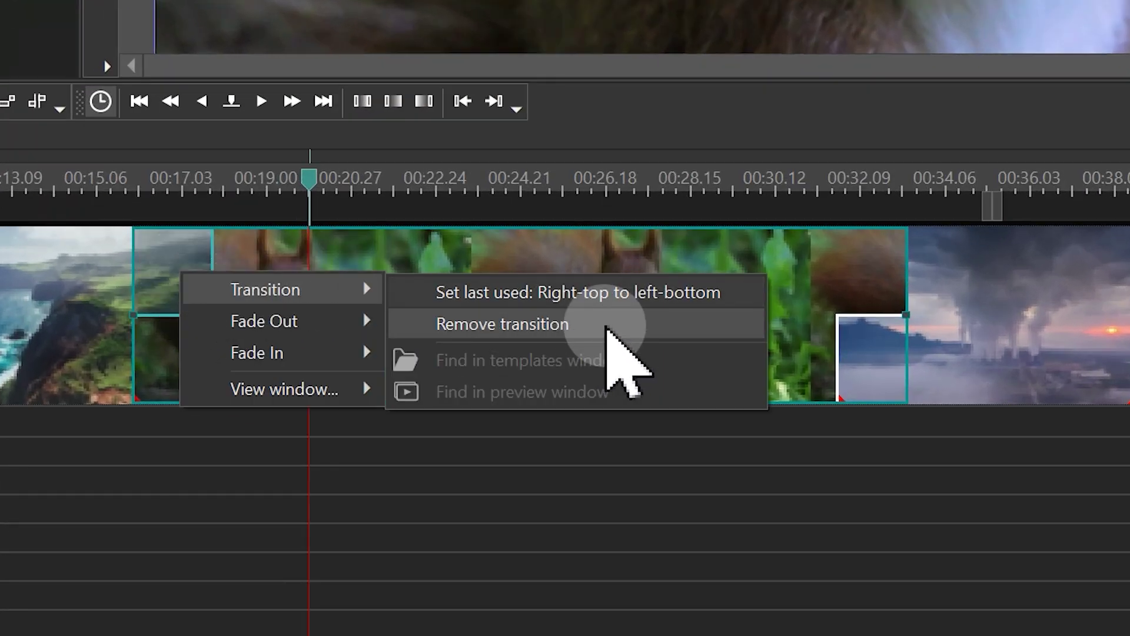
pyautogui.click(603, 326)
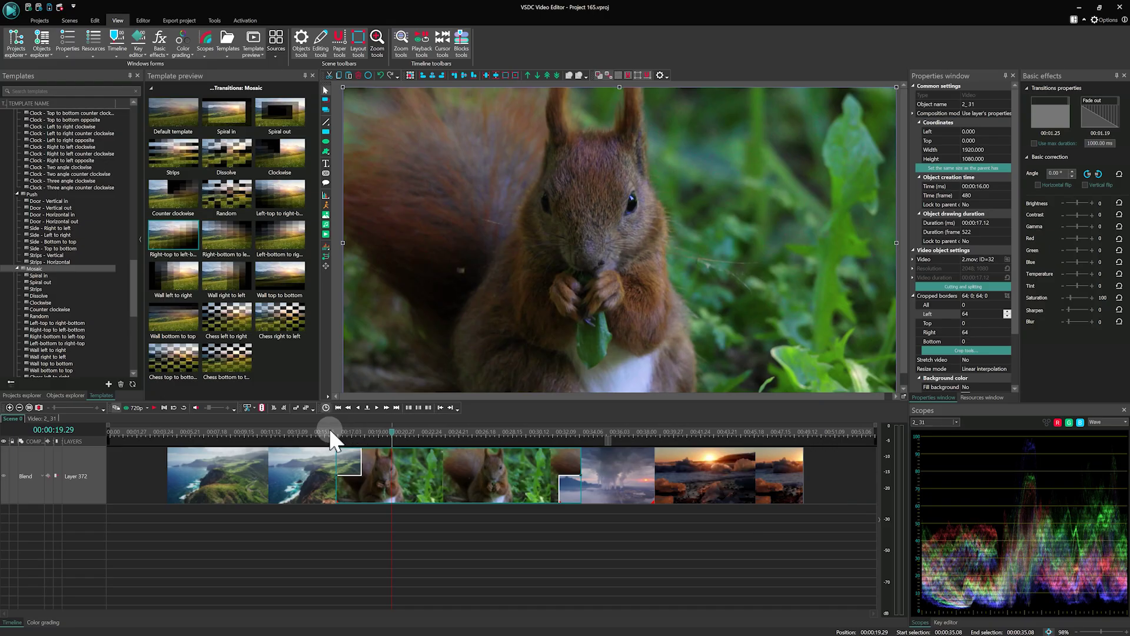
# Step: Trim the squirrel clip's start so it no longer overlaps the coastal clip
pyautogui.click(334, 437)
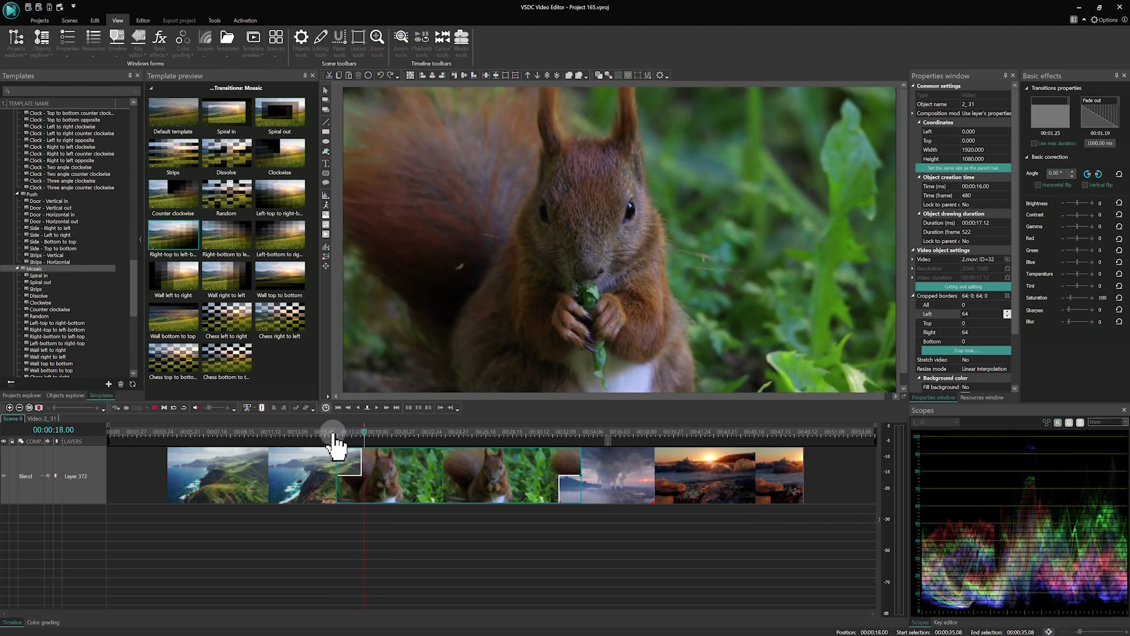
pyautogui.moveTo(336, 460); pyautogui.dragTo(360, 459)
pyautogui.click(394, 541)
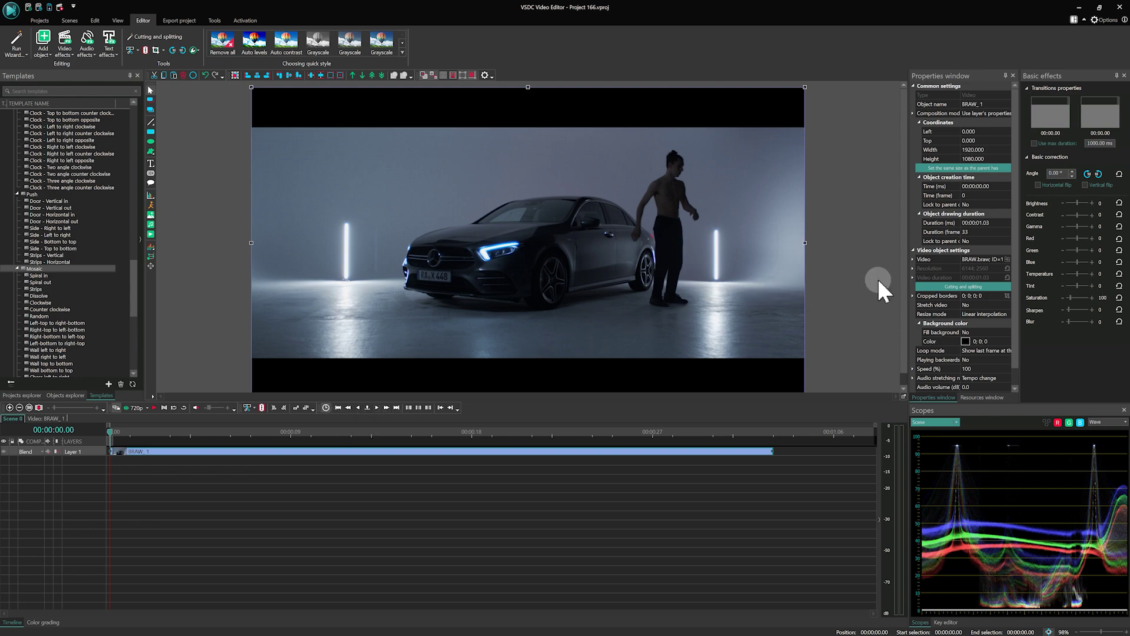
# Step: Set the BRAW car clip's Apply embedded property to No, then back to Yes
pyautogui.moveTo(1016, 263); pyautogui.dragTo(1013, 281)
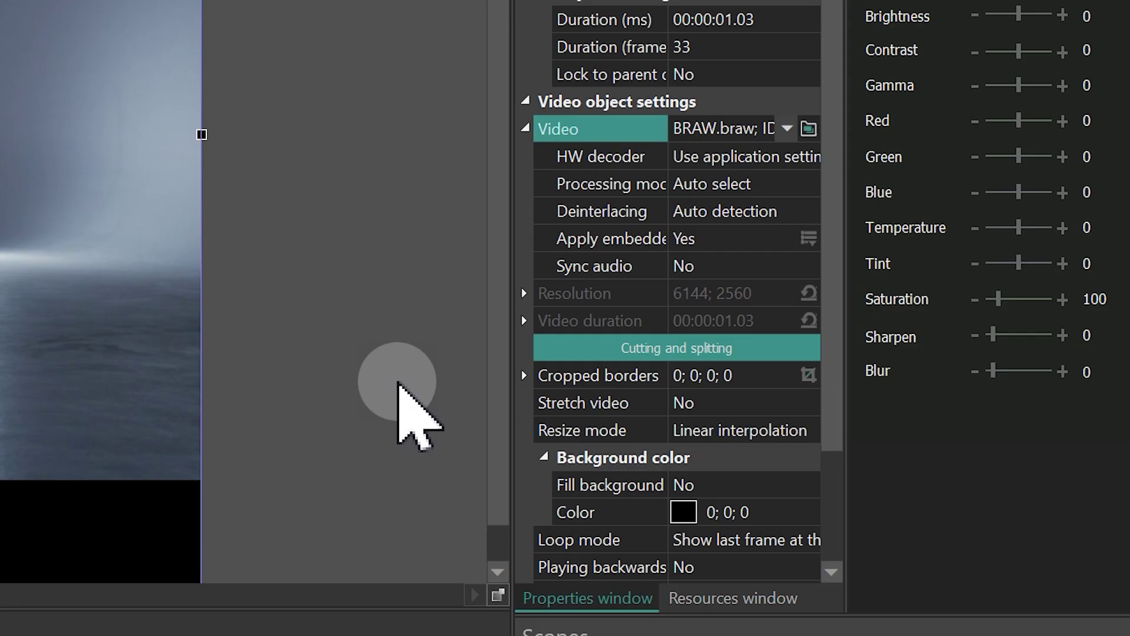
pyautogui.click(584, 128)
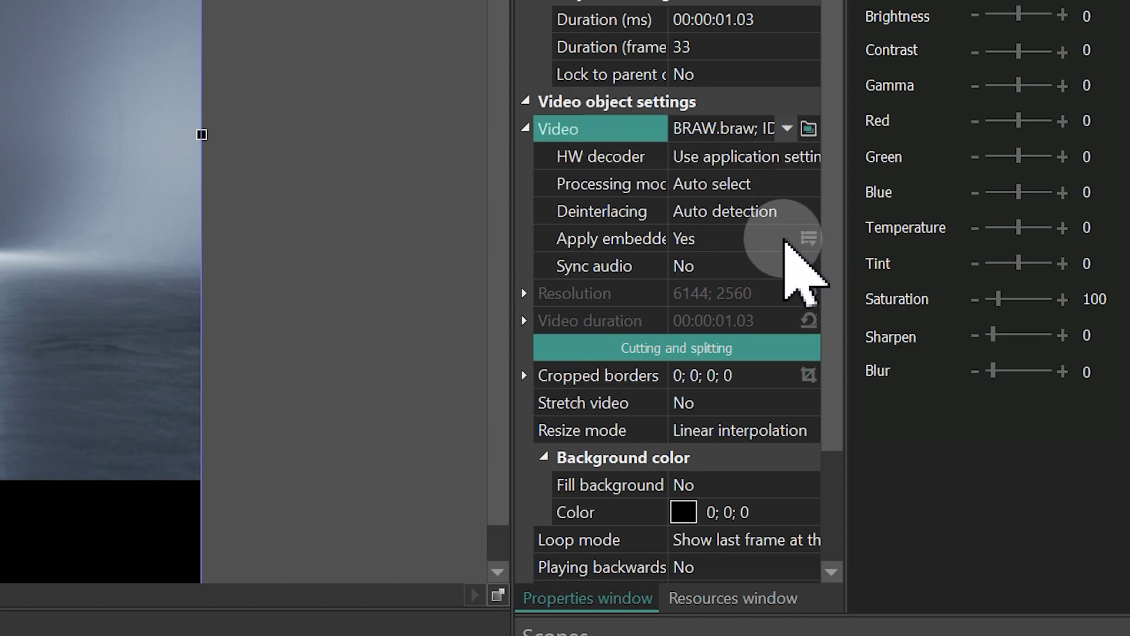
pyautogui.click(786, 243)
pyautogui.click(787, 238)
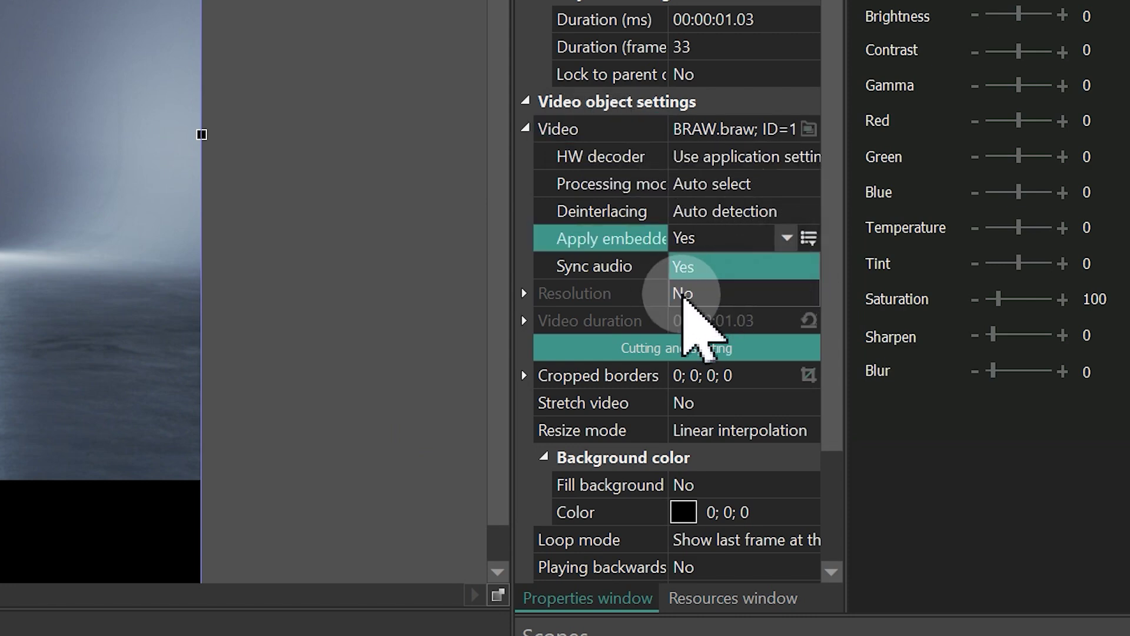
pyautogui.click(685, 295)
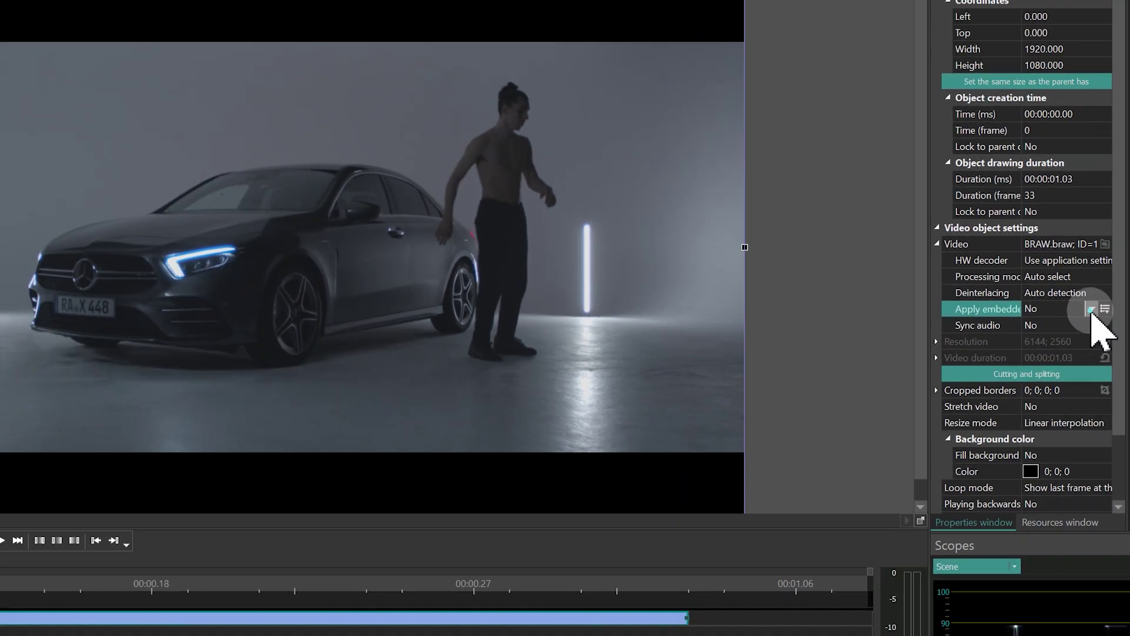
pyautogui.click(1091, 309)
pyautogui.click(1044, 327)
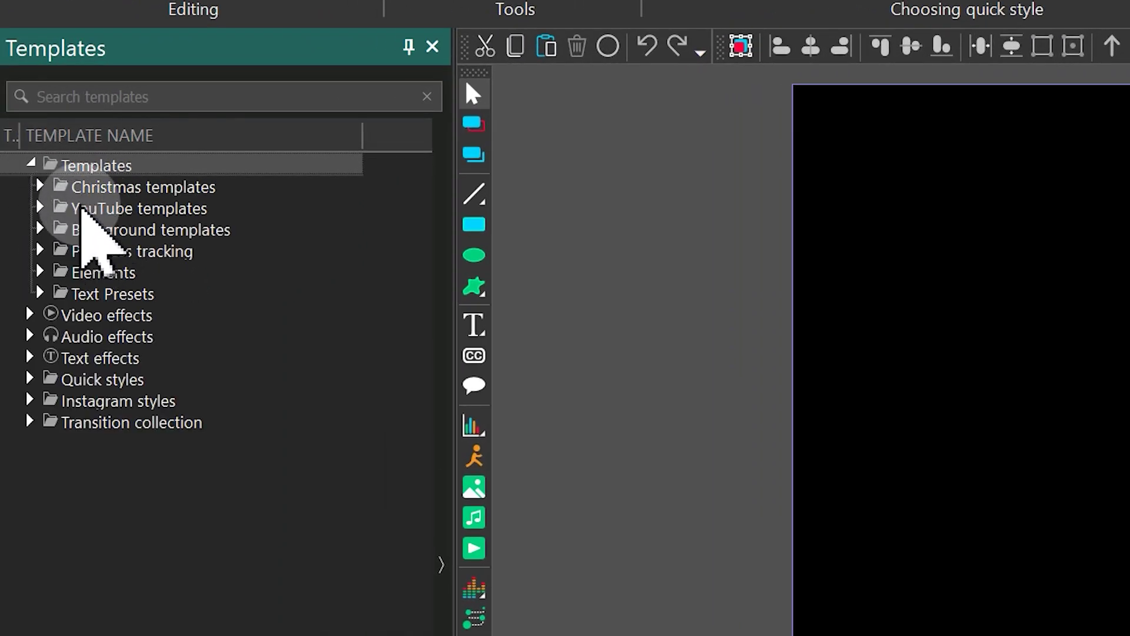
# Step: Place a Christmas templates card on the timeline and play its animation
pyautogui.click(96, 189)
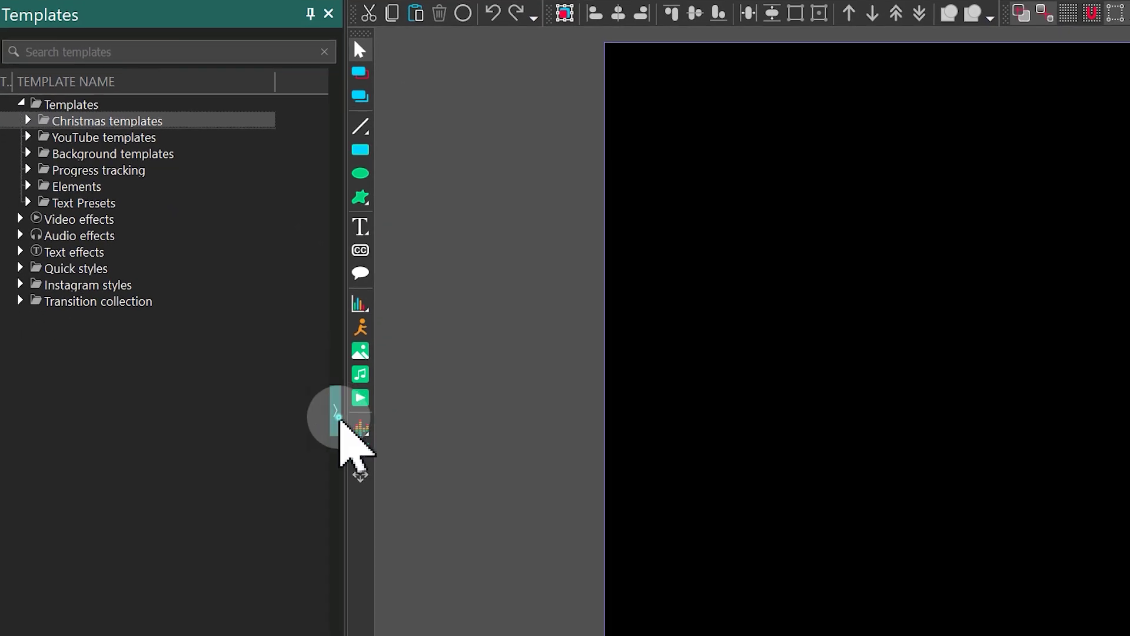
pyautogui.click(436, 554)
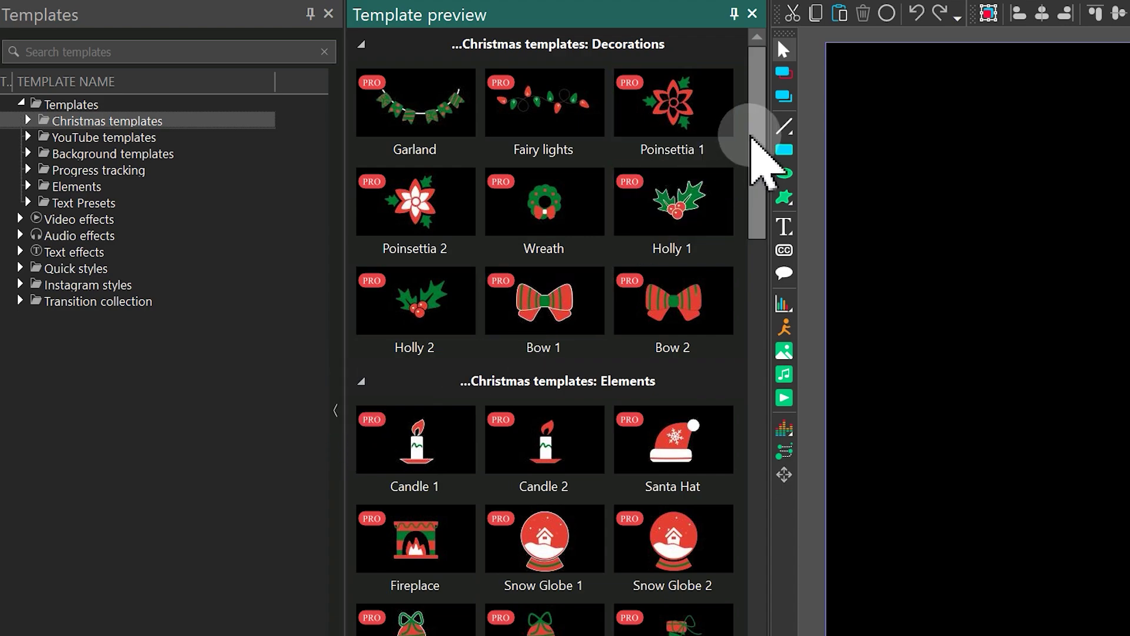
pyautogui.moveTo(751, 132); pyautogui.dragTo(725, 635)
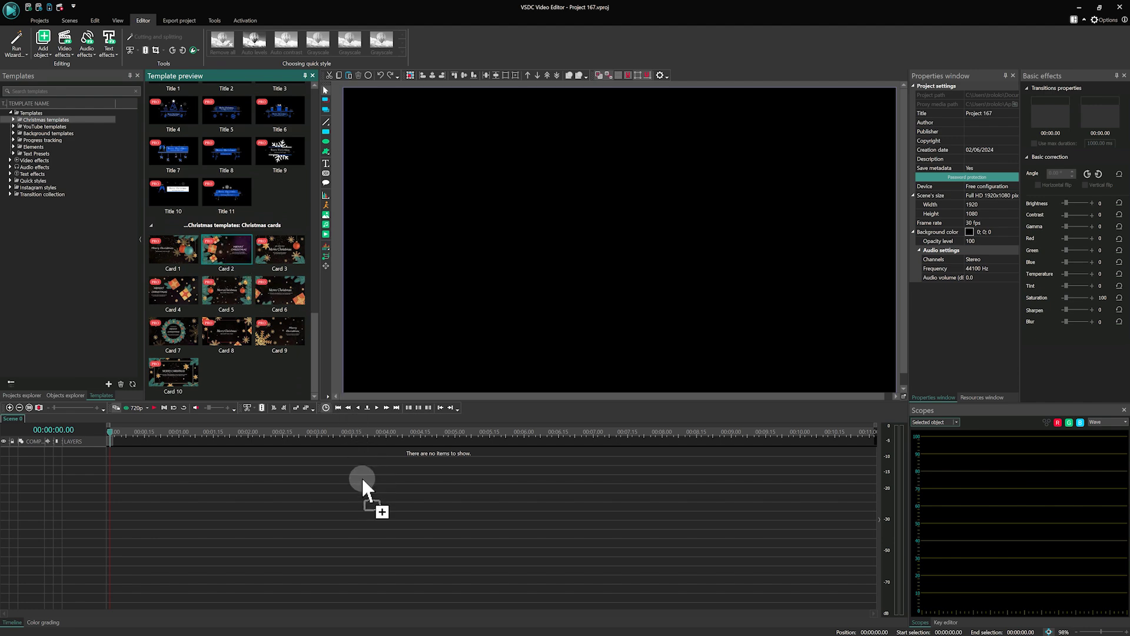
pyautogui.moveTo(361, 476); pyautogui.dragTo(361, 477)
pyautogui.click(245, 432)
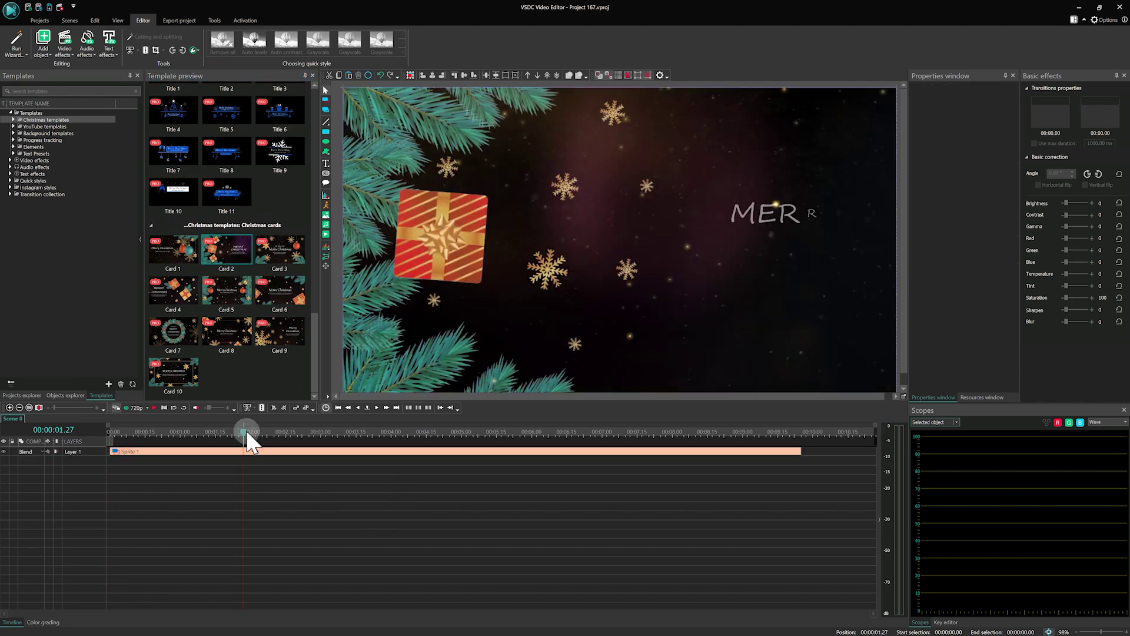
pyautogui.press('space')
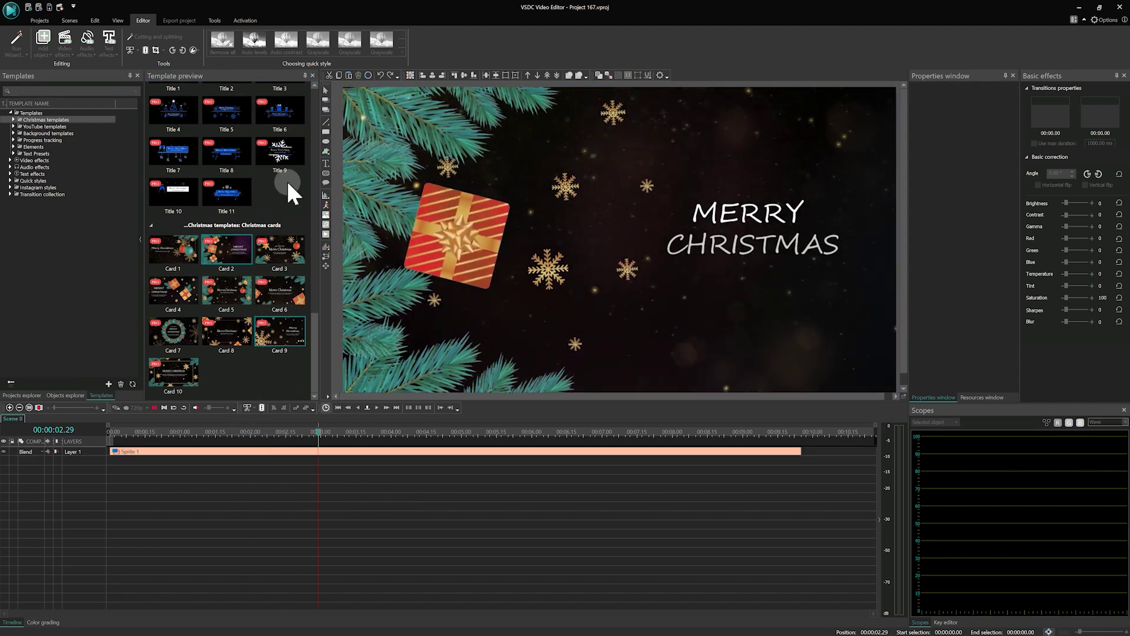
# Step: Add Holly 2, move it to the timeline start and shrink it above the text
pyautogui.scroll(10, 295, 168)
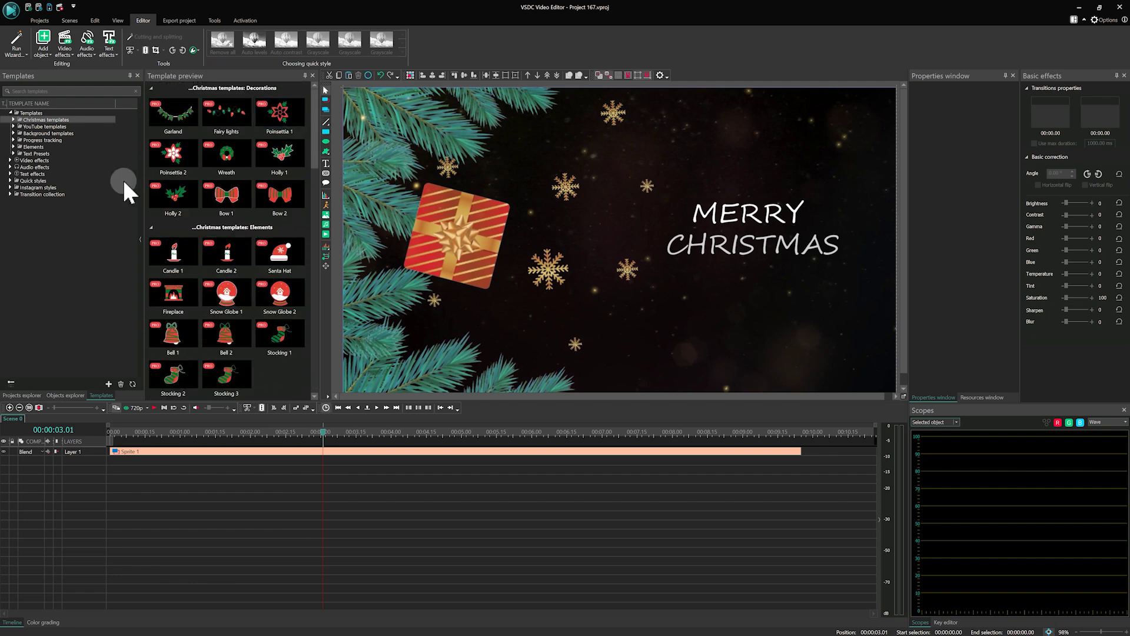
pyautogui.moveTo(702, 307); pyautogui.dragTo(702, 308)
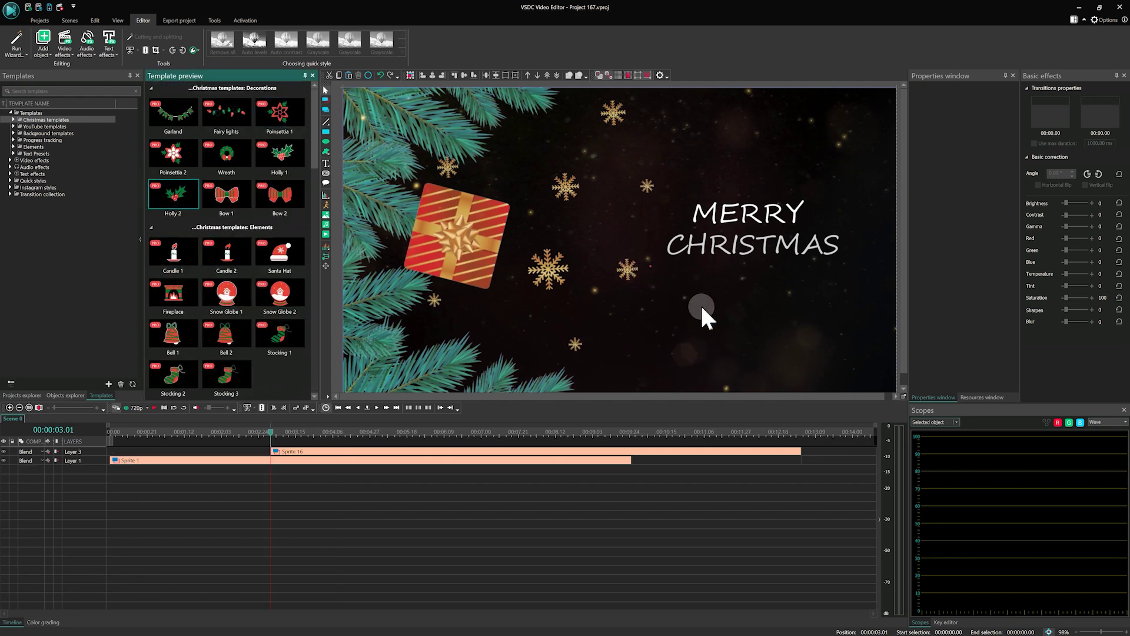
pyautogui.click(360, 441)
pyautogui.moveTo(479, 452); pyautogui.dragTo(331, 430)
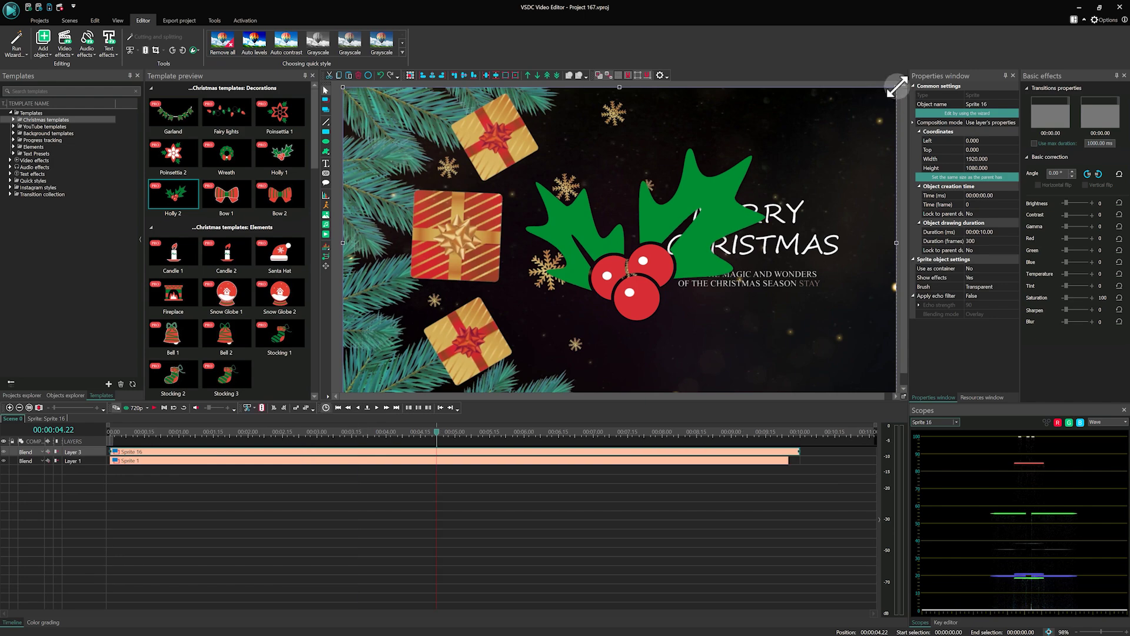
pyautogui.moveTo(896, 88); pyautogui.dragTo(804, 177)
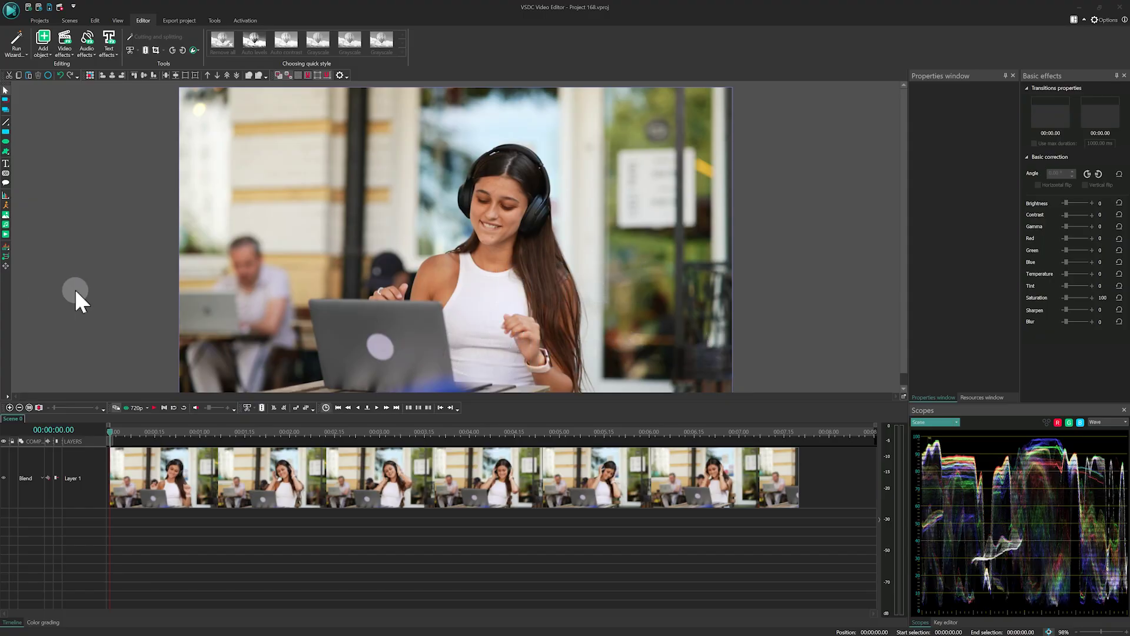
# Step: Show the headphones clip's audio waveform and raise its fixed height to 54%
pyautogui.click(185, 475)
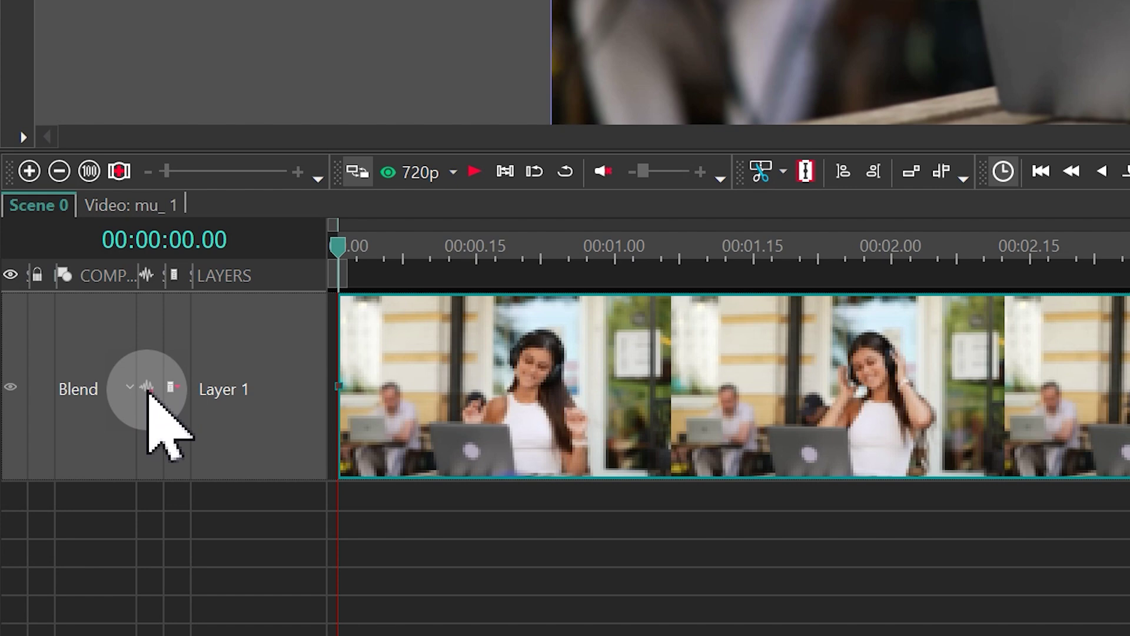
pyautogui.click(147, 389)
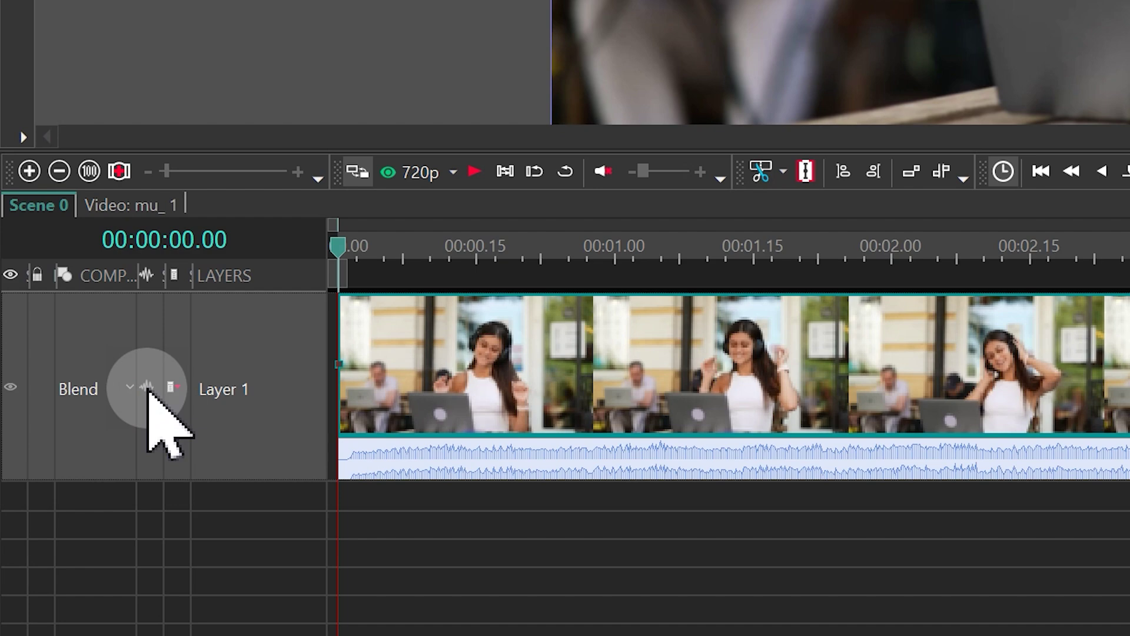
pyautogui.click(145, 392)
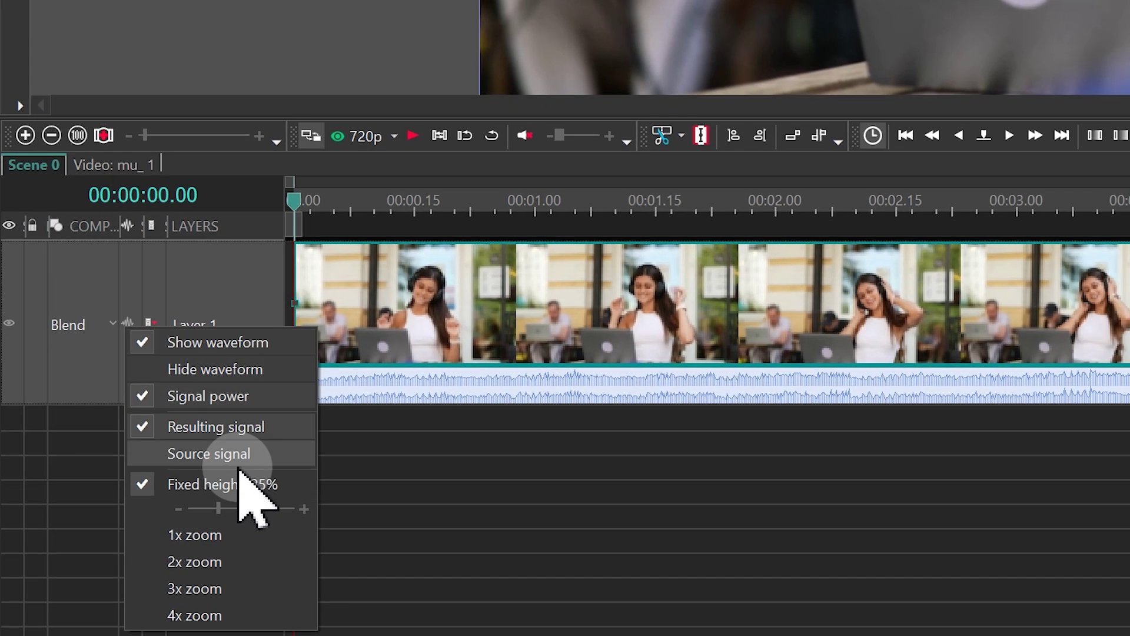
pyautogui.moveTo(265, 604); pyautogui.dragTo(304, 610)
pyautogui.moveTo(265, 518)
pyautogui.mouseDown()
pyautogui.moveTo(296, 531)
pyautogui.moveTo(264, 533)
pyautogui.mouseUp()
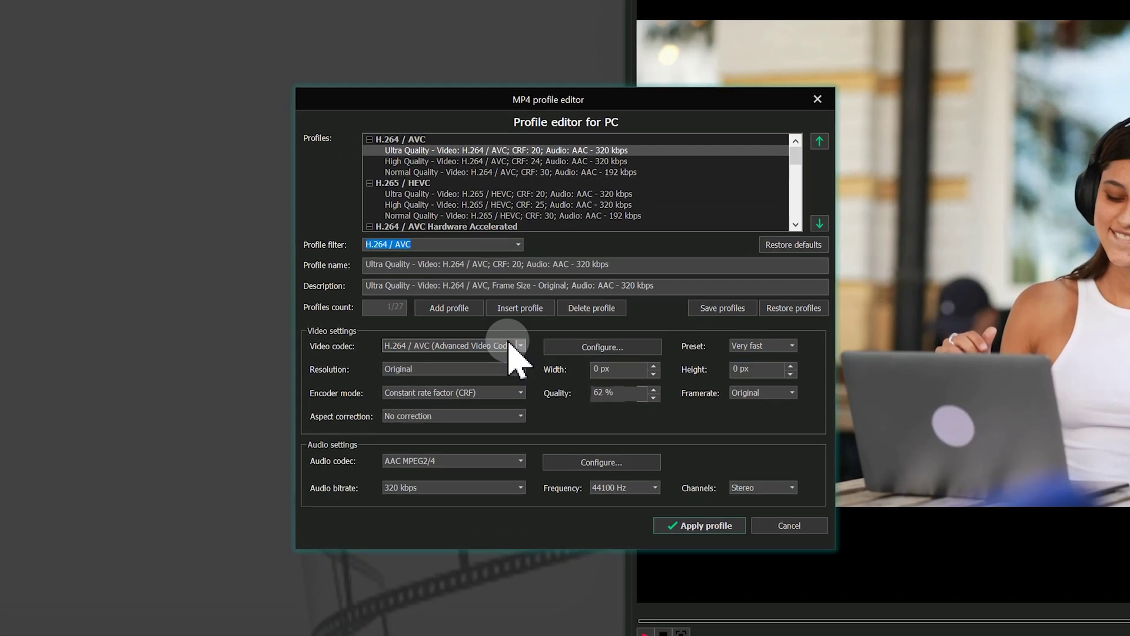
# Step: Review the MP4 profile's video codec list, close it unchanged, then view the audio codecs
pyautogui.click(504, 357)
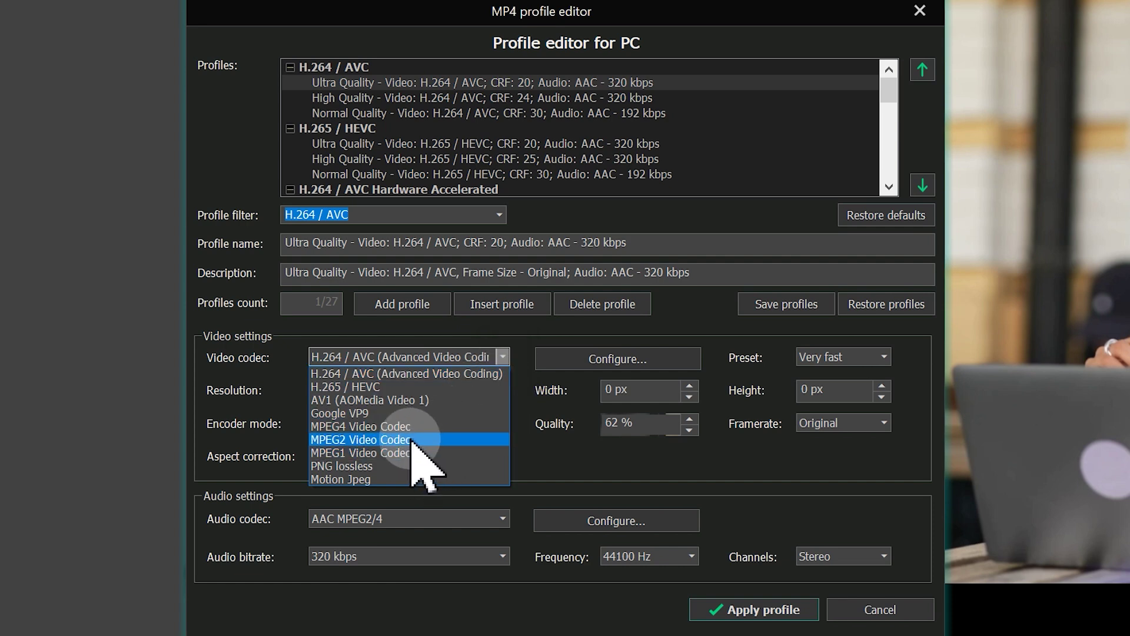
pyautogui.click(563, 468)
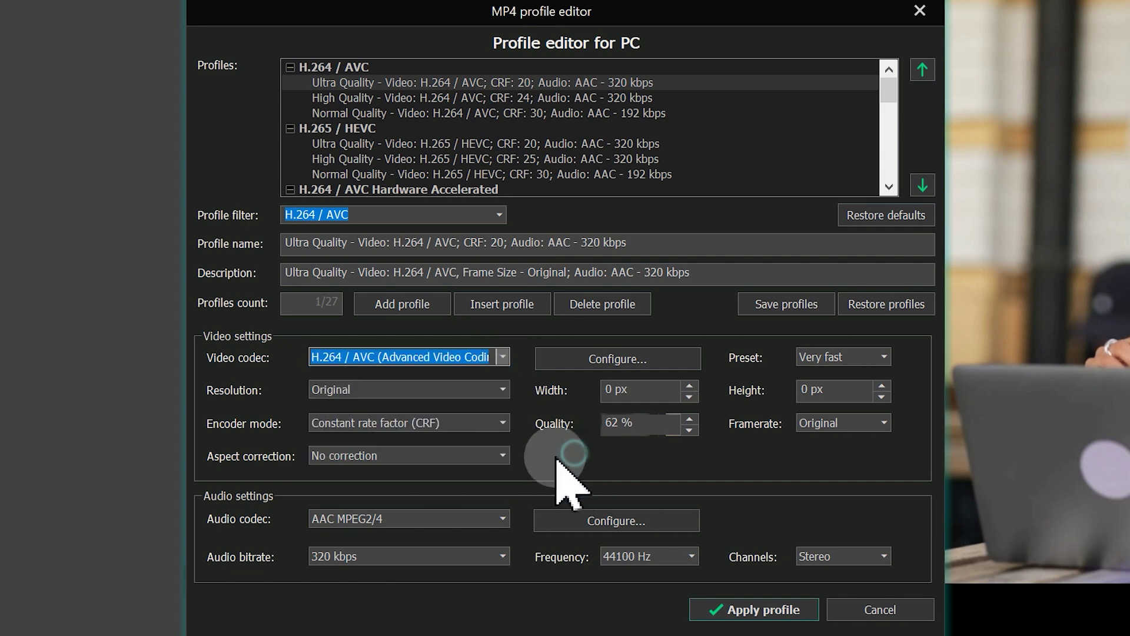
pyautogui.click(502, 519)
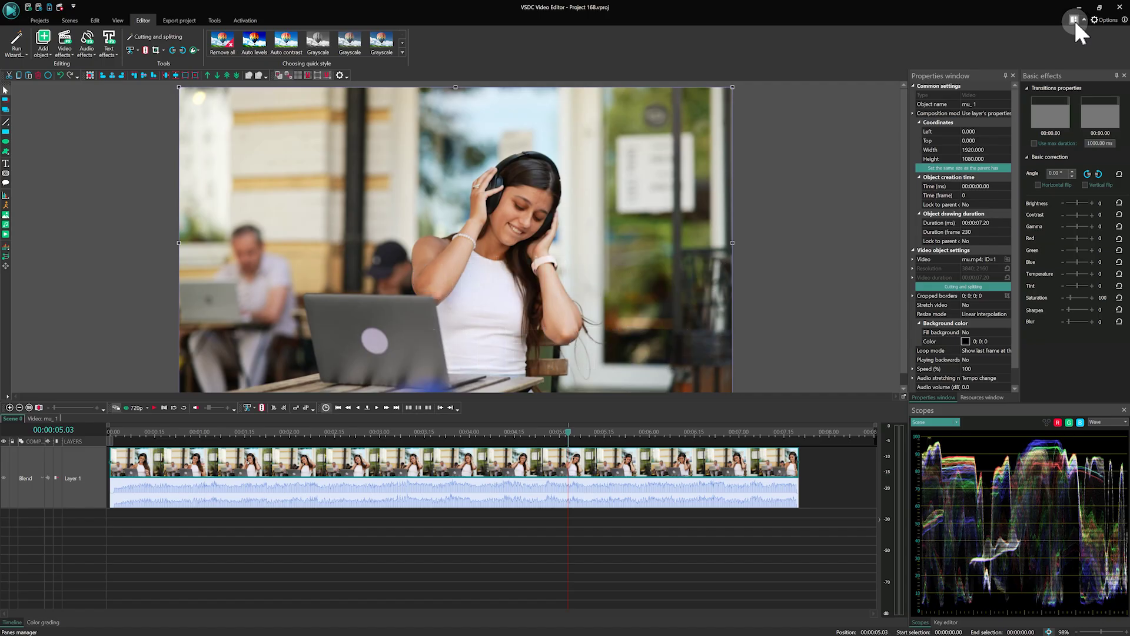
# Step: Switch the pane layout to the Classic configuration preset
pyautogui.click(1074, 19)
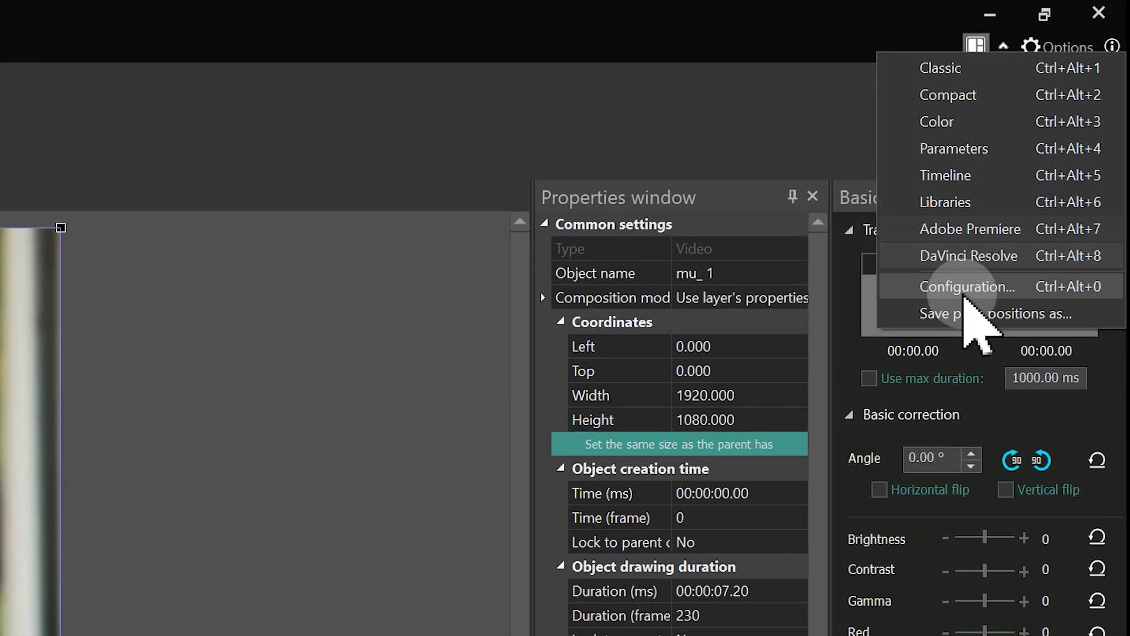
pyautogui.click(1054, 147)
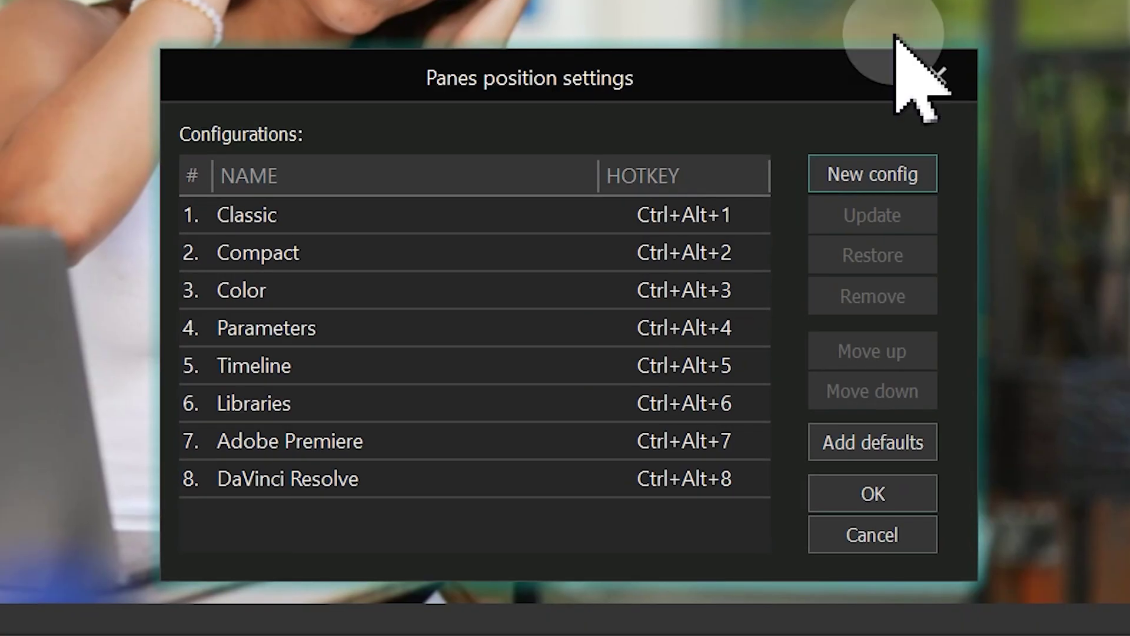
pyautogui.click(305, 217)
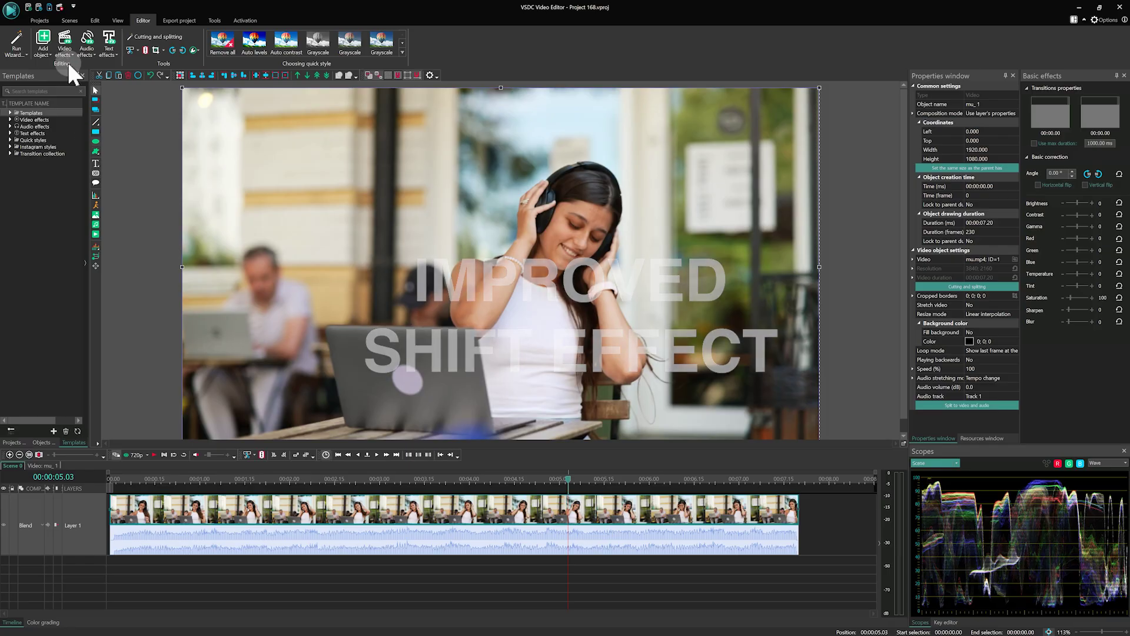
# Step: Add a Shift transform effect to the headphones clip
pyautogui.click(68, 57)
pyautogui.moveTo(218, 253)
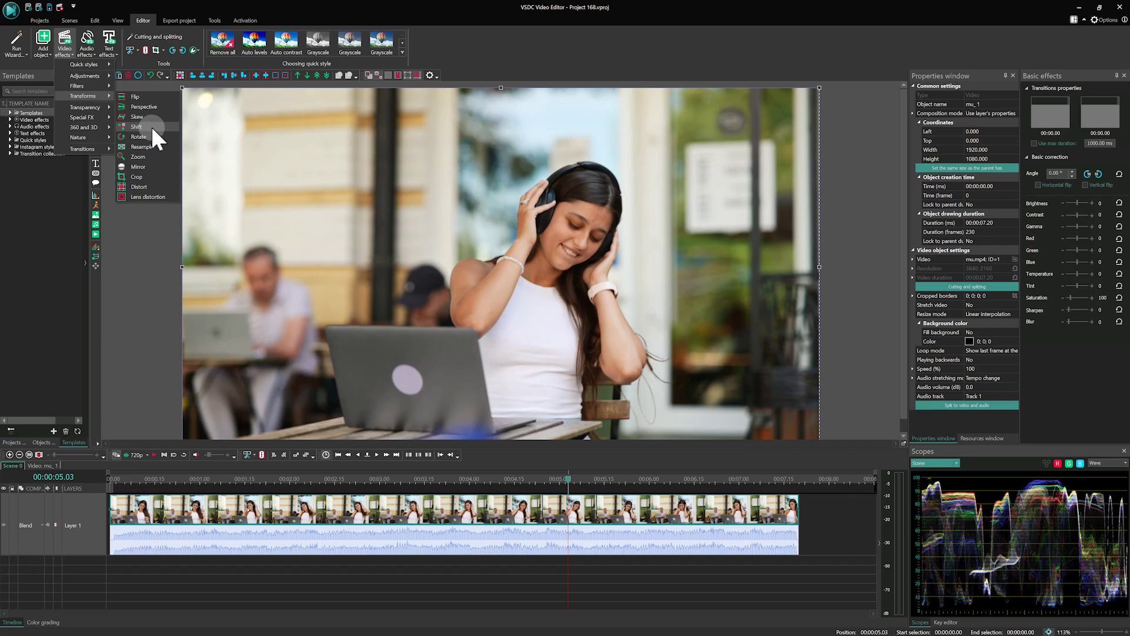
pyautogui.click(401, 334)
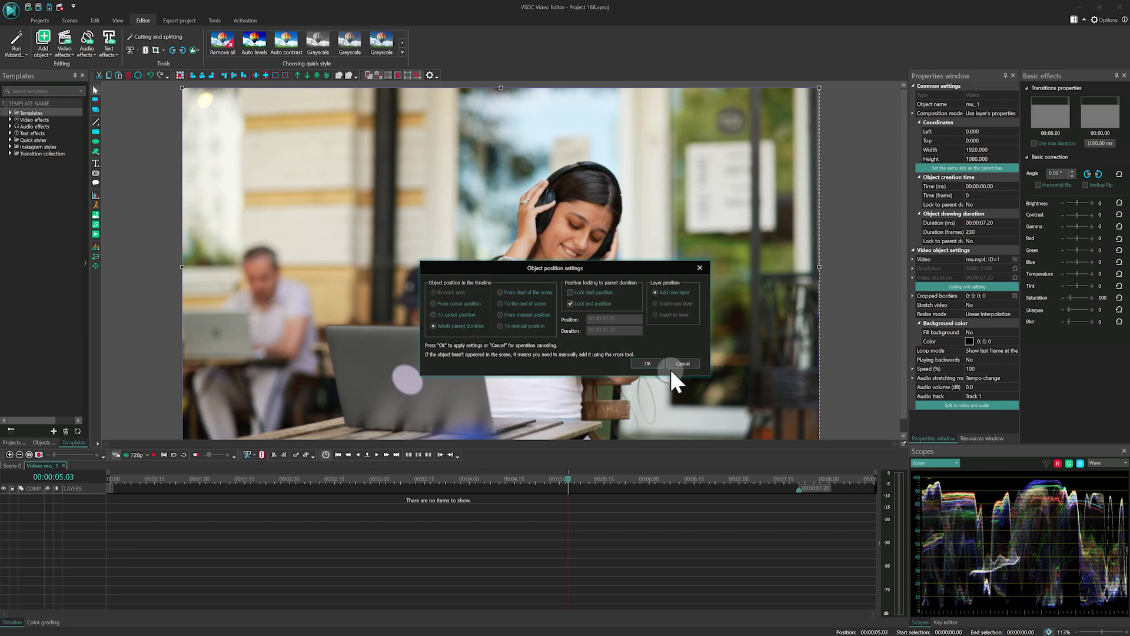
pyautogui.click(649, 363)
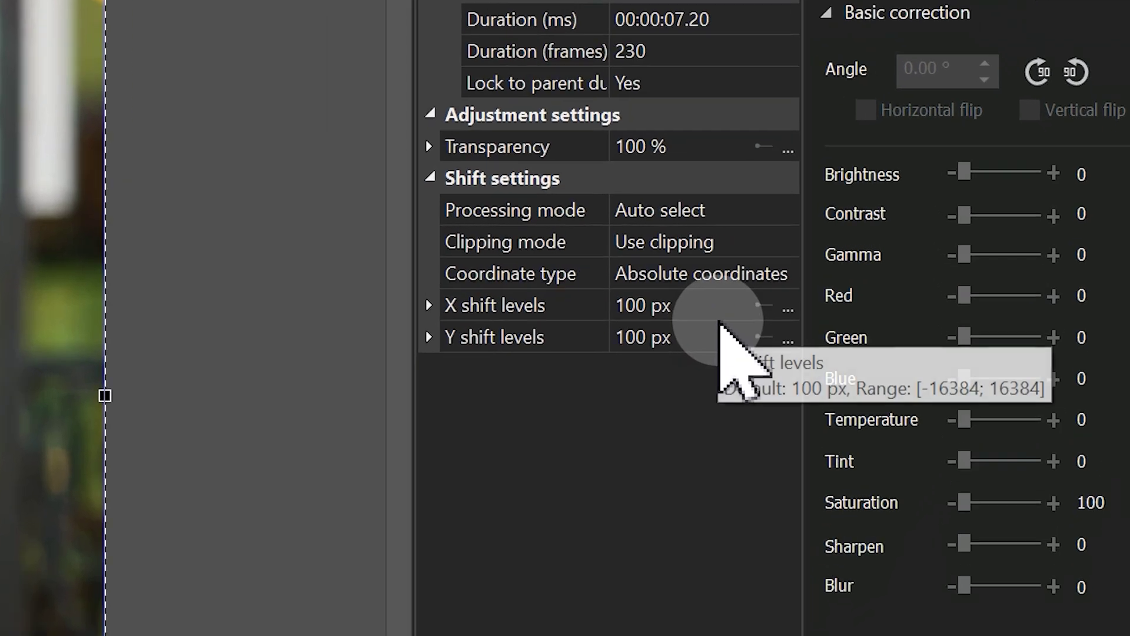
# Step: Turn clipping off, shift about 19% right and 20% down, and use relative coordinates
pyautogui.click(777, 242)
pyautogui.click(787, 240)
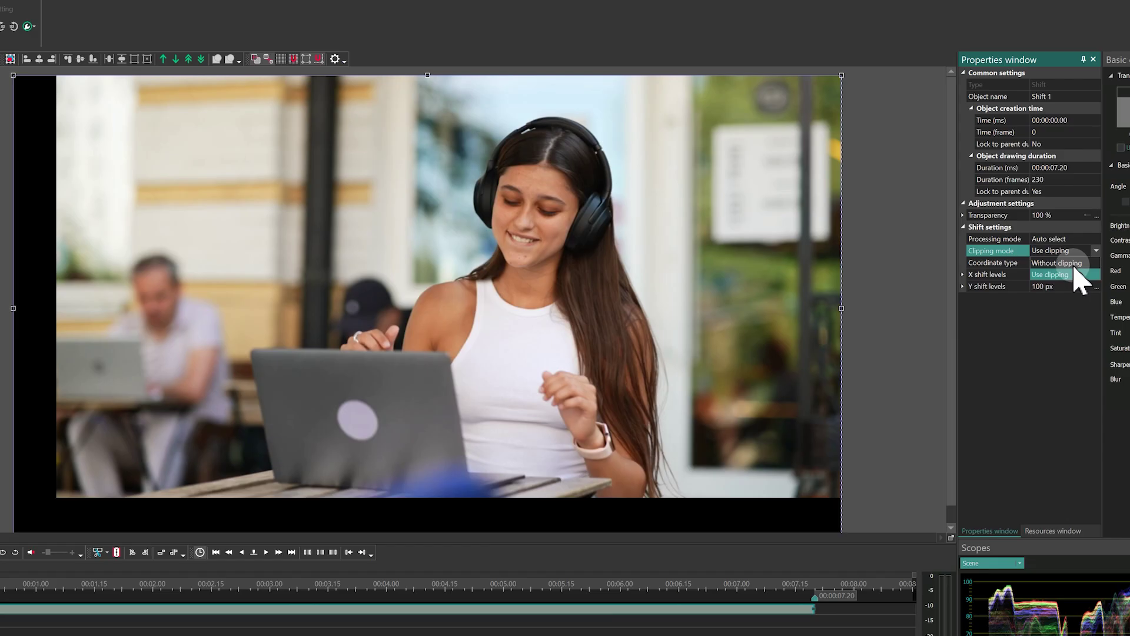
pyautogui.click(1062, 263)
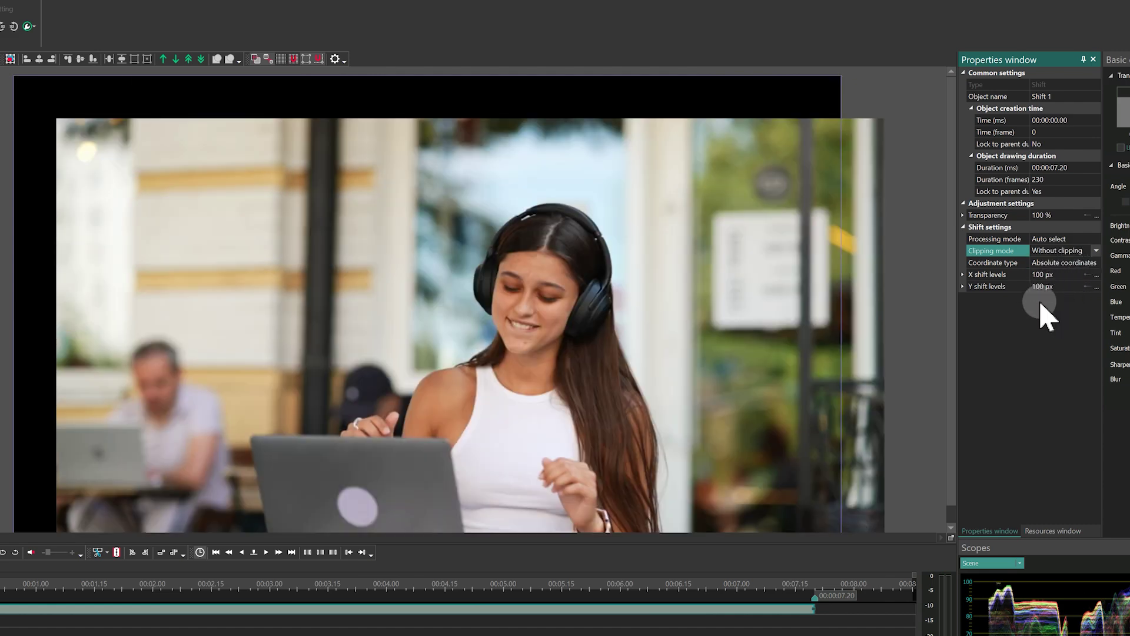
pyautogui.moveTo(1050, 275); pyautogui.dragTo(1033, 294)
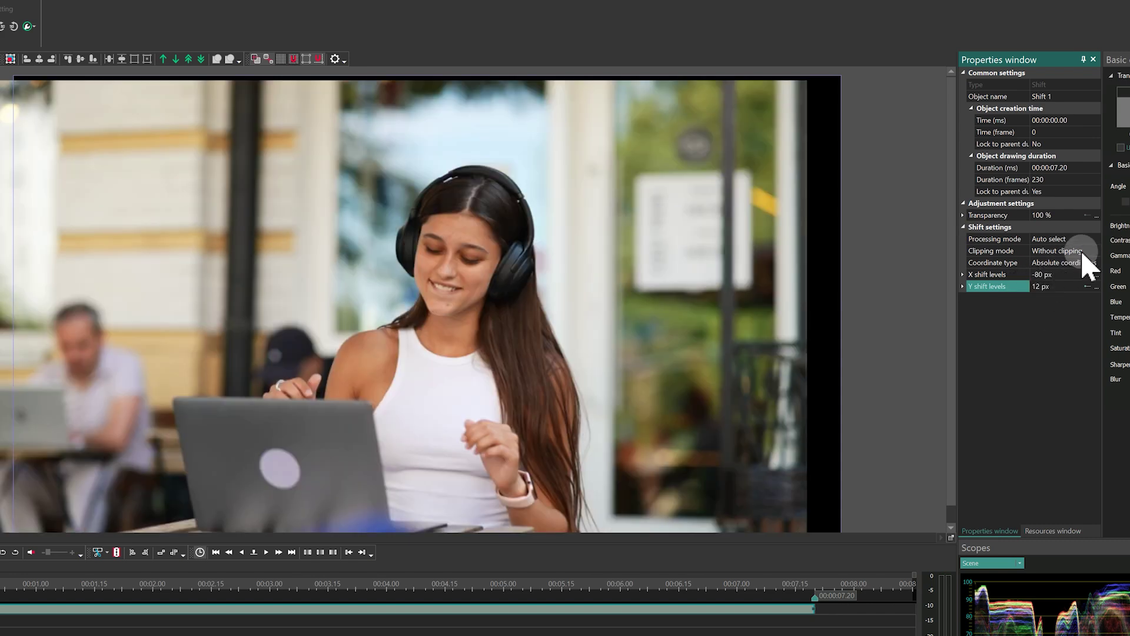
pyautogui.click(1100, 264)
pyautogui.click(1089, 262)
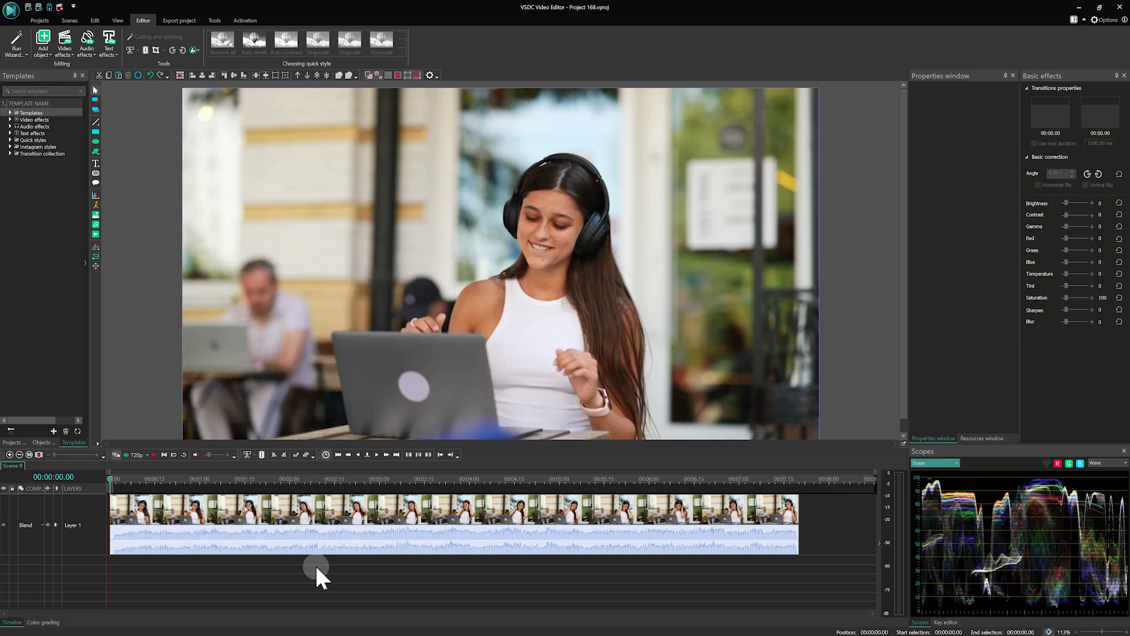
# Step: Select the clip and show the Cursor position submenu for frame, second, keyframe and end jumps
pyautogui.rightClick(315, 564)
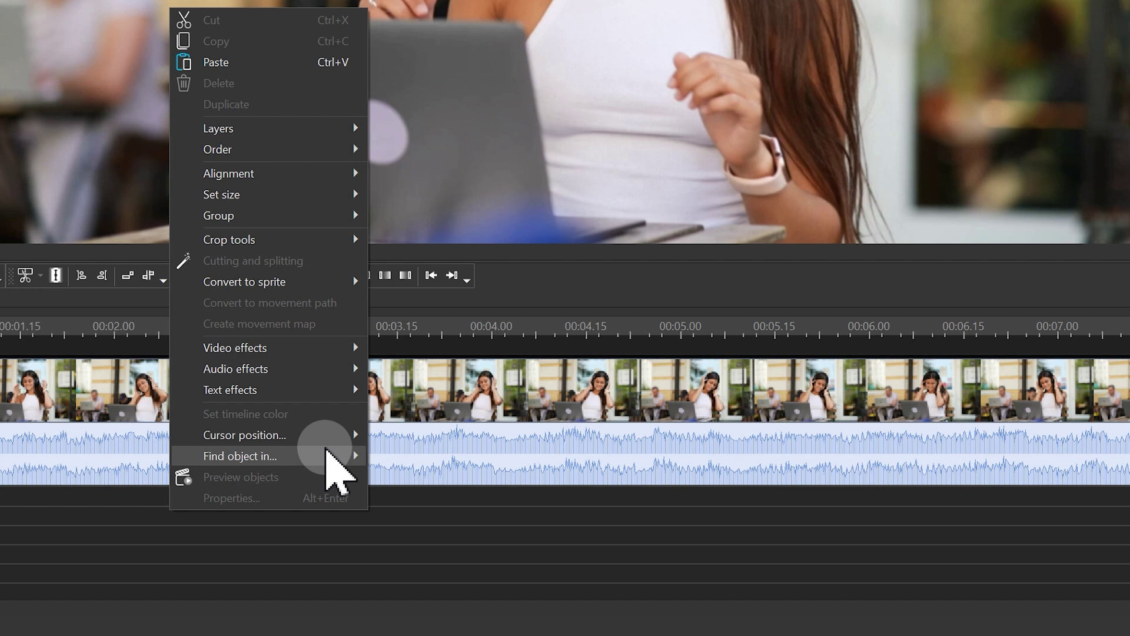
pyautogui.moveTo(335, 436)
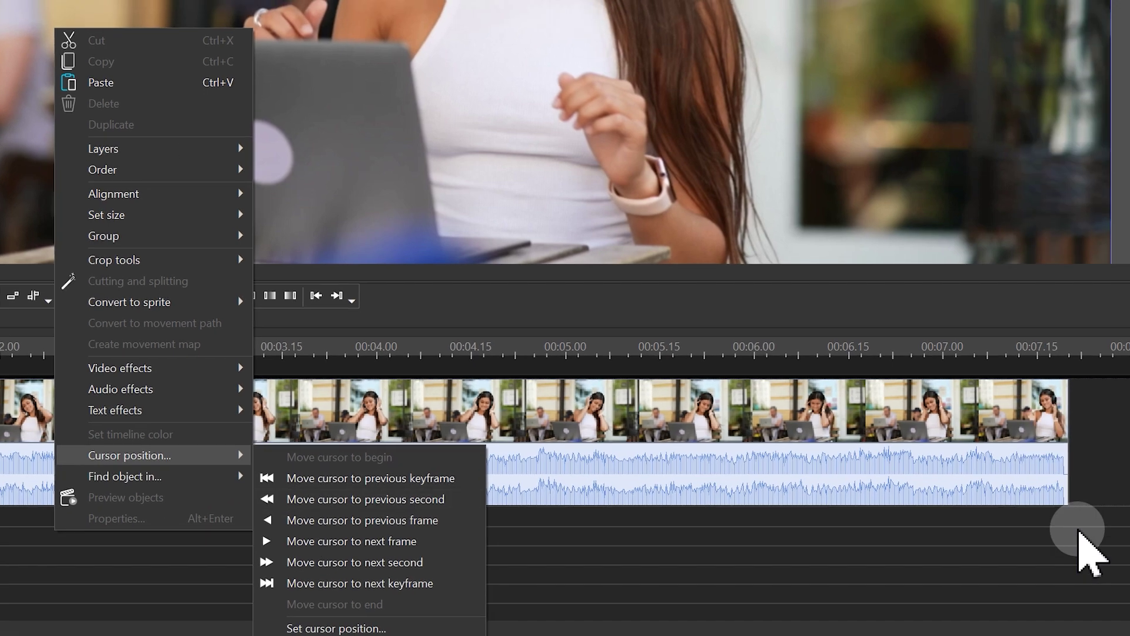
pyautogui.click(1081, 533)
pyautogui.rightClick(574, 503)
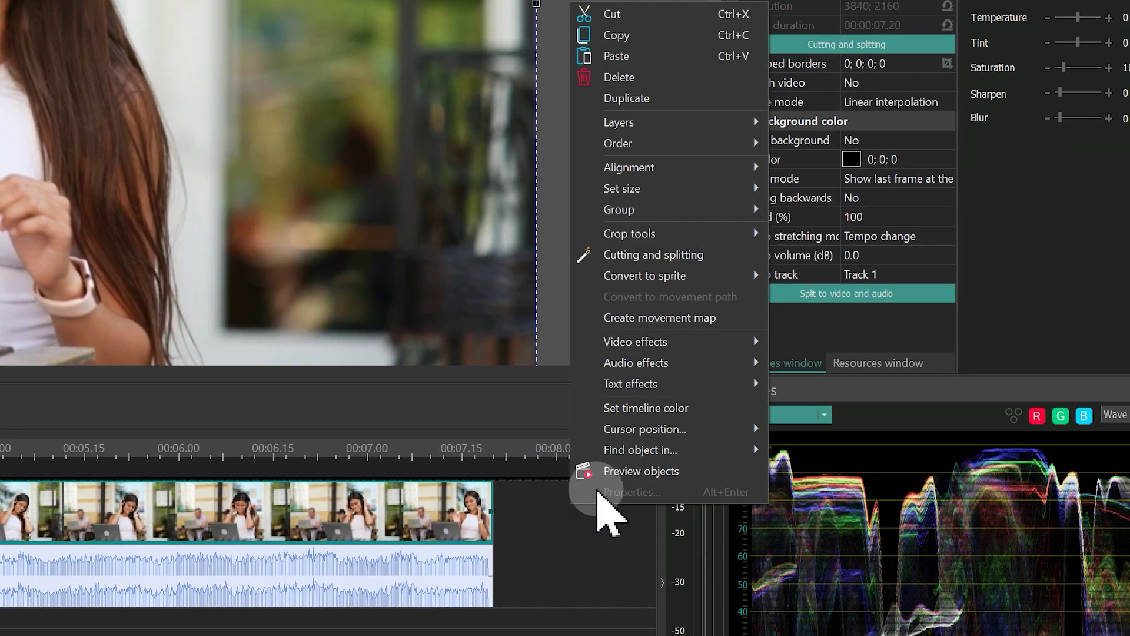
pyautogui.moveTo(736, 428)
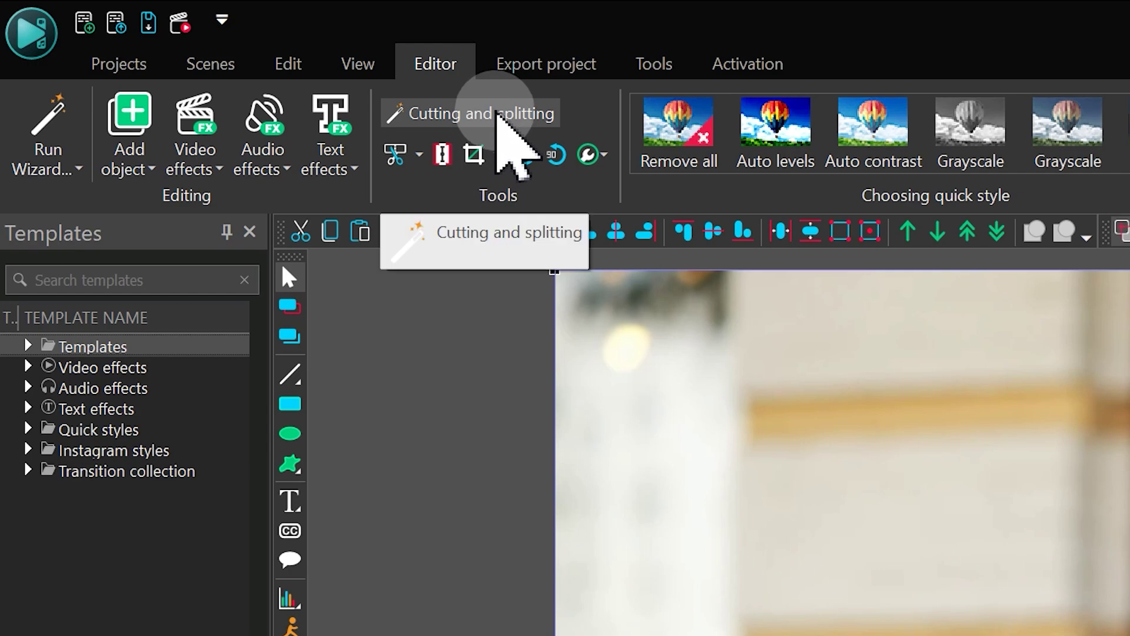
# Step: Enlarge the Cutting and splitting window, close it, and reopen it at the larger size
pyautogui.click(498, 116)
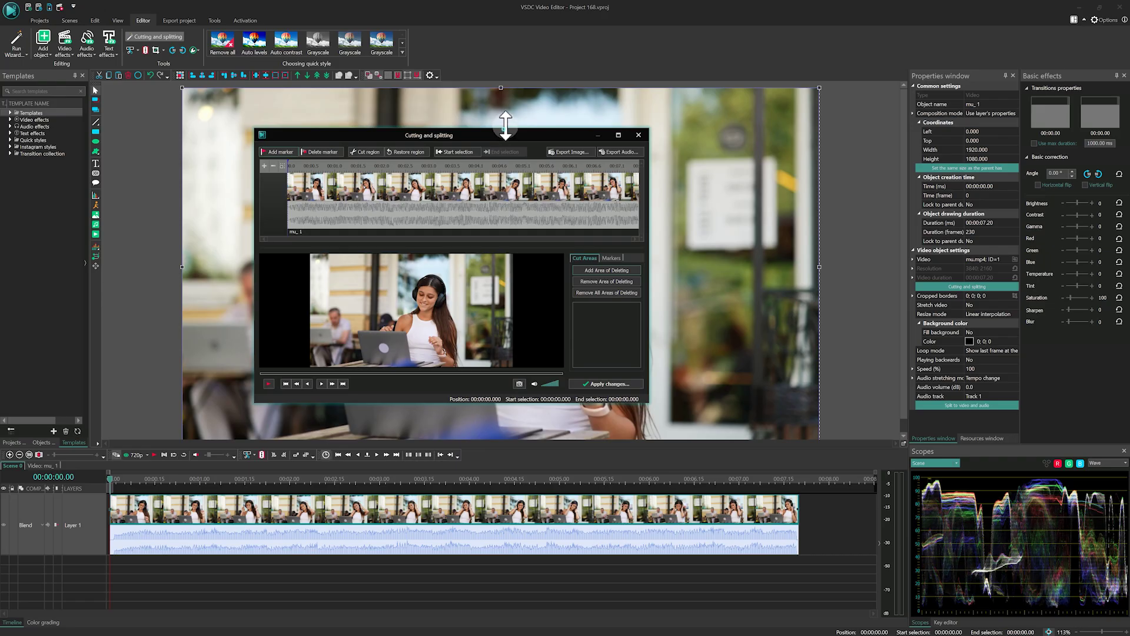
pyautogui.moveTo(648, 403); pyautogui.dragTo(819, 439)
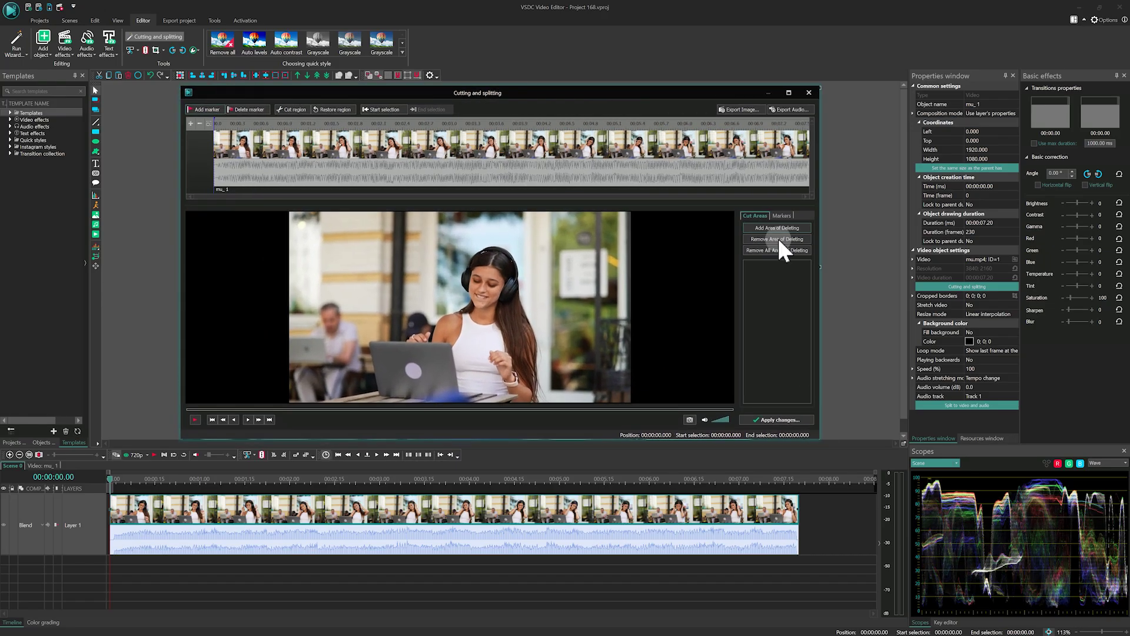
pyautogui.click(809, 93)
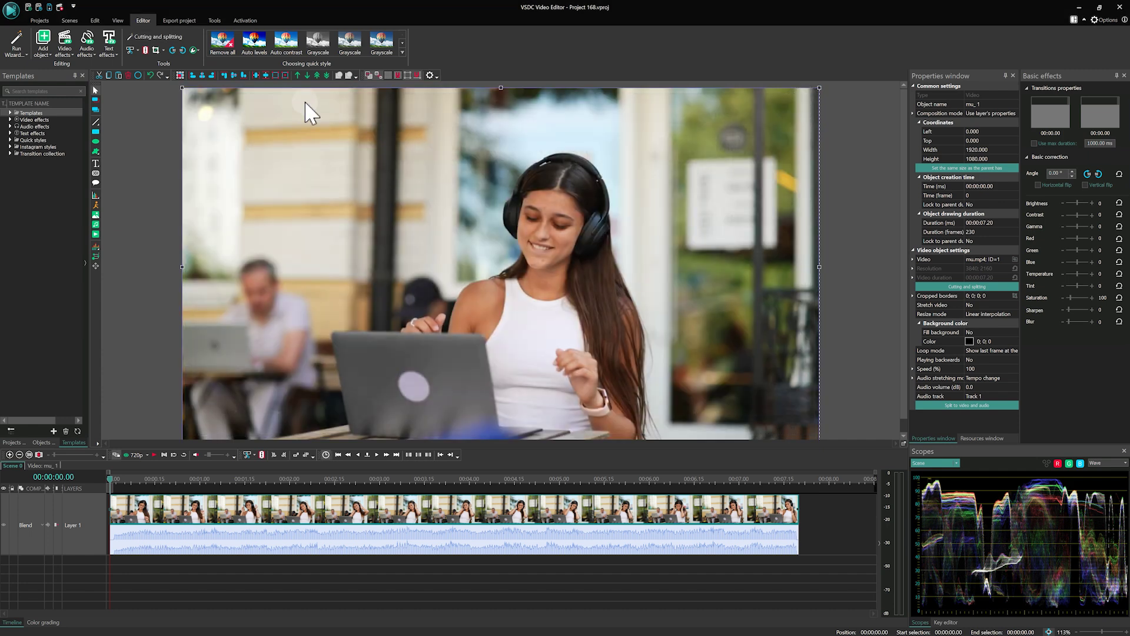
pyautogui.click(165, 37)
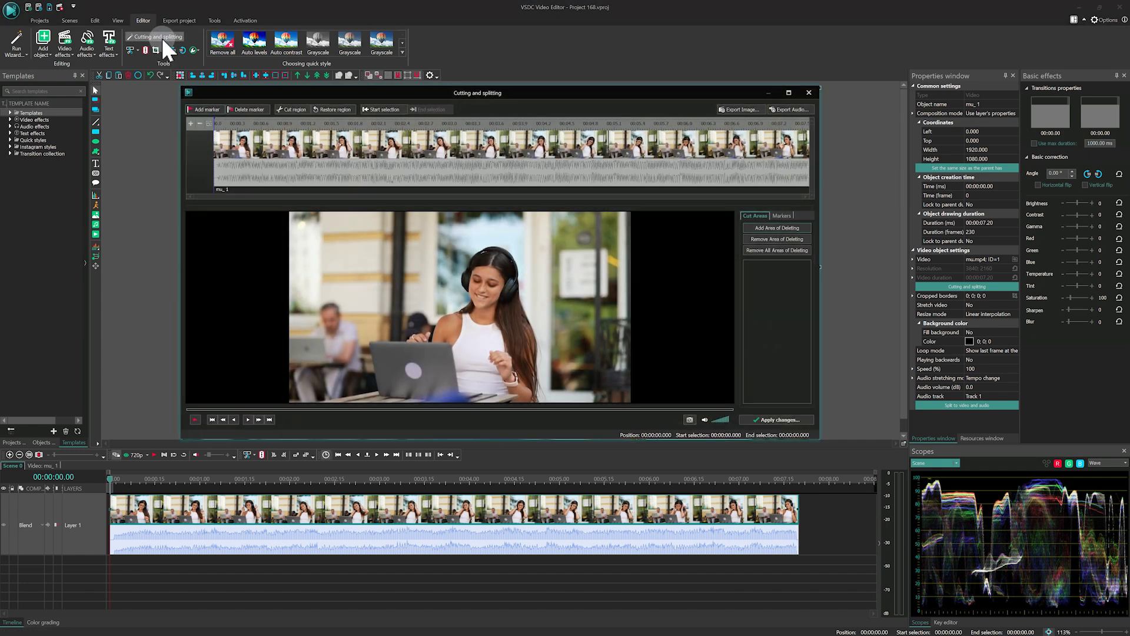